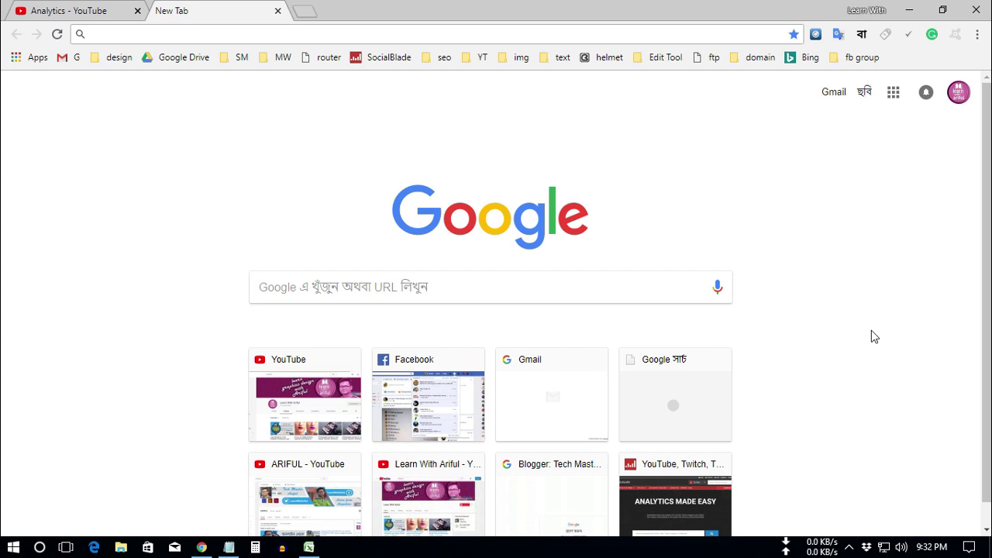
# Switch to the Web Research Job workbook in Excel and go through the entry cells from Name to Page Likes
pyautogui.click(309, 547)
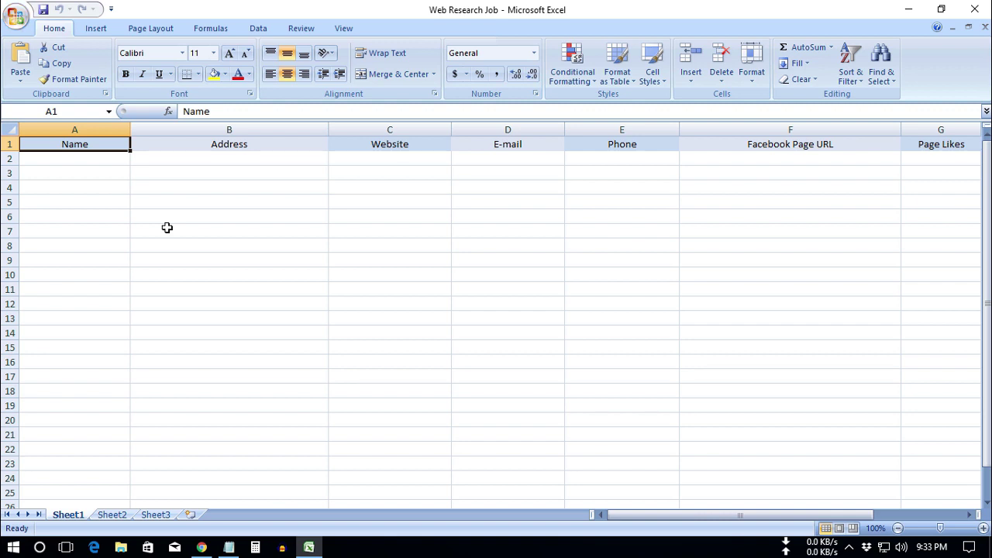
pyautogui.click(114, 163)
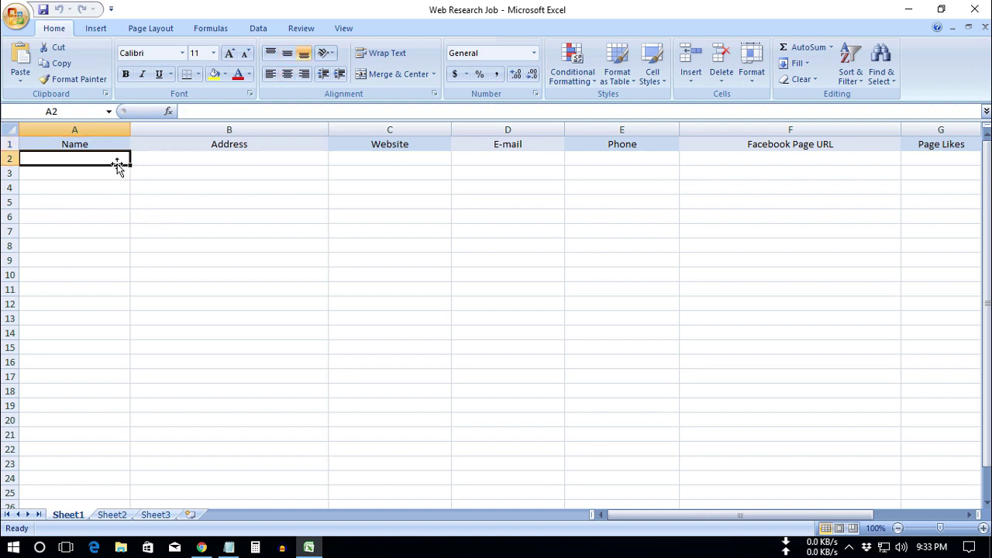
pyautogui.click(238, 160)
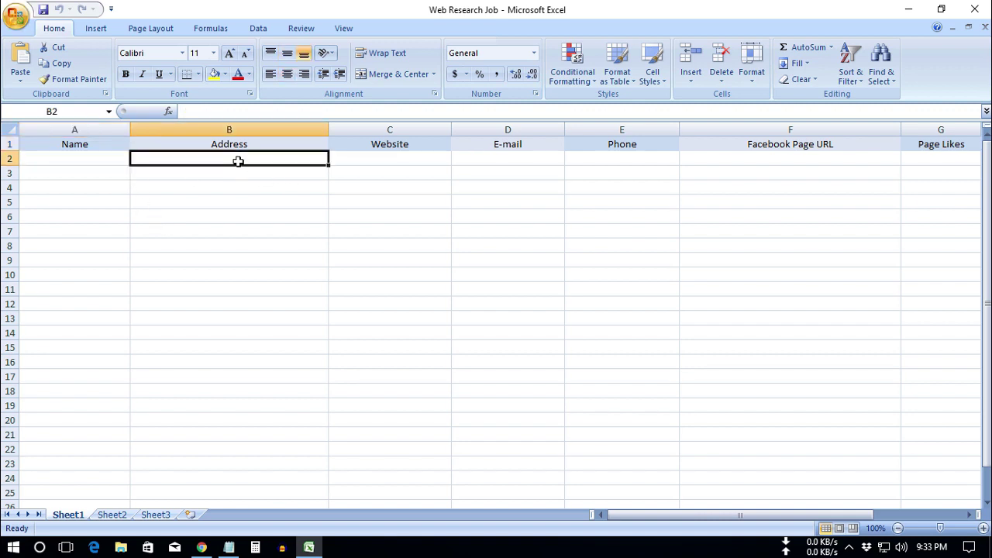
pyautogui.click(381, 160)
pyautogui.click(500, 157)
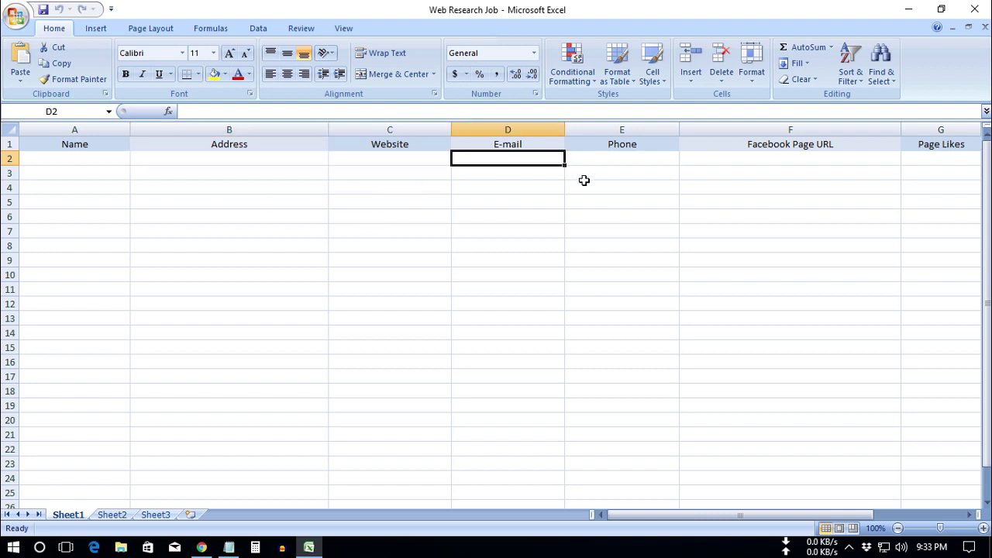
pyautogui.click(609, 164)
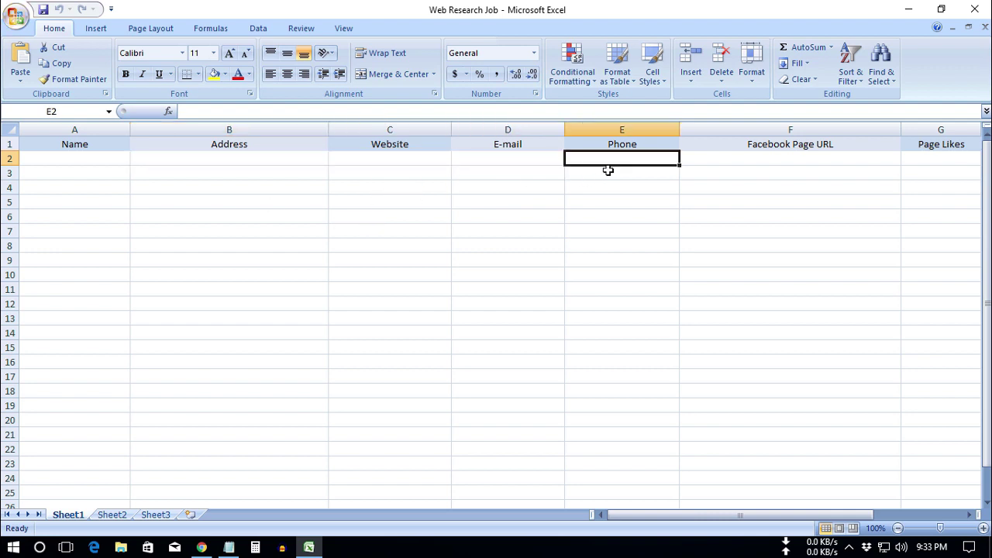
pyautogui.click(780, 162)
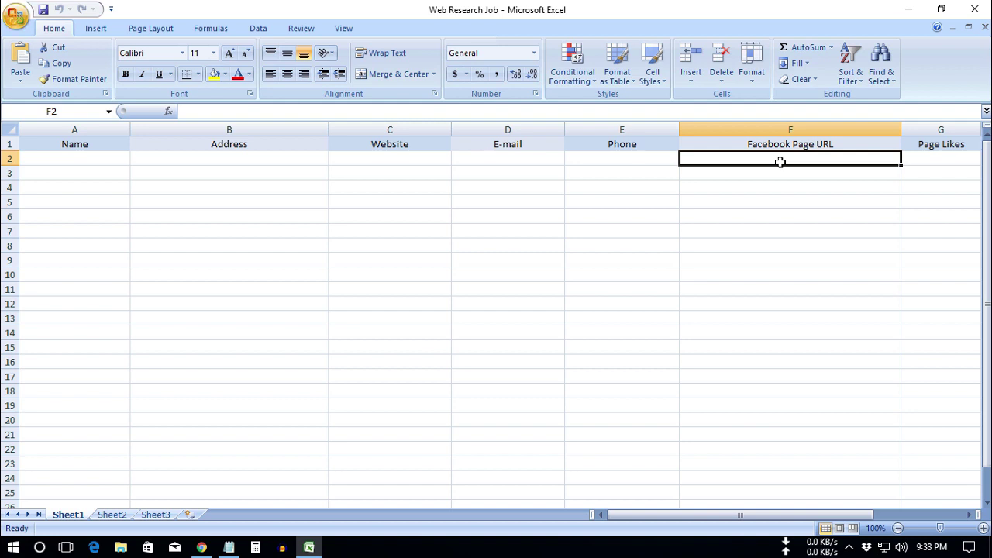
pyautogui.click(932, 155)
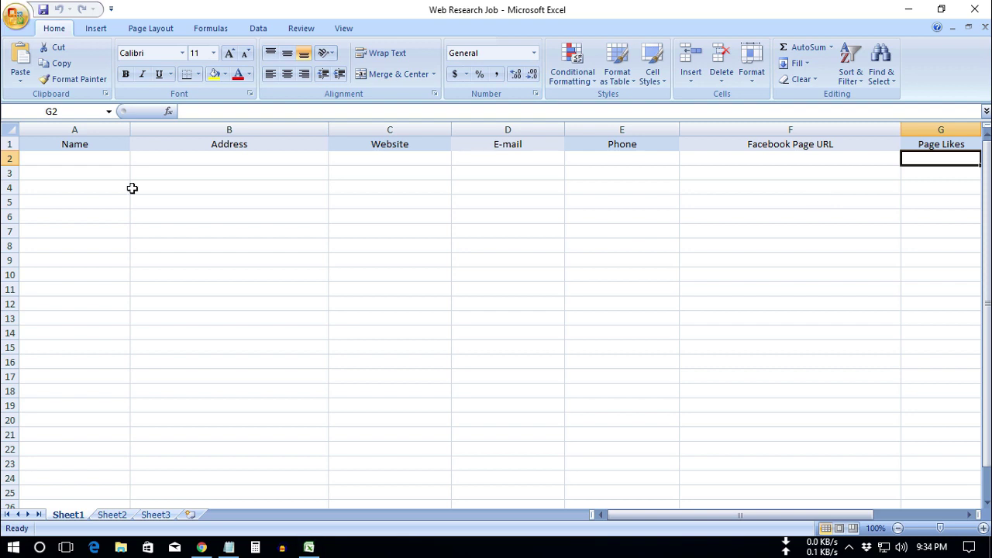
# Highlight the header row and the empty rows beneath it to review the table layout
pyautogui.moveTo(62, 144); pyautogui.dragTo(735, 149)
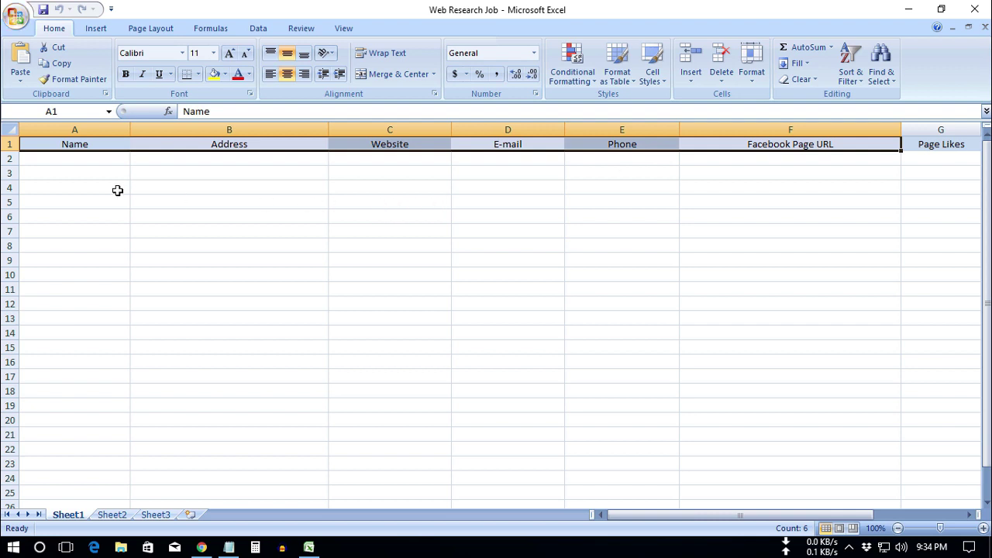
pyautogui.click(99, 161)
pyautogui.moveTo(93, 149); pyautogui.dragTo(948, 291)
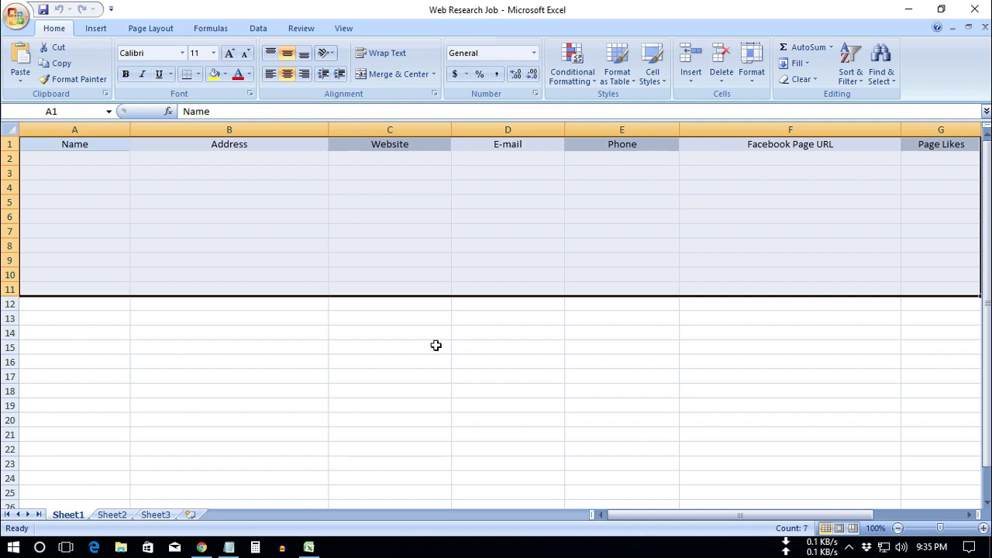
pyautogui.click(82, 158)
pyautogui.moveTo(82, 147); pyautogui.dragTo(872, 164)
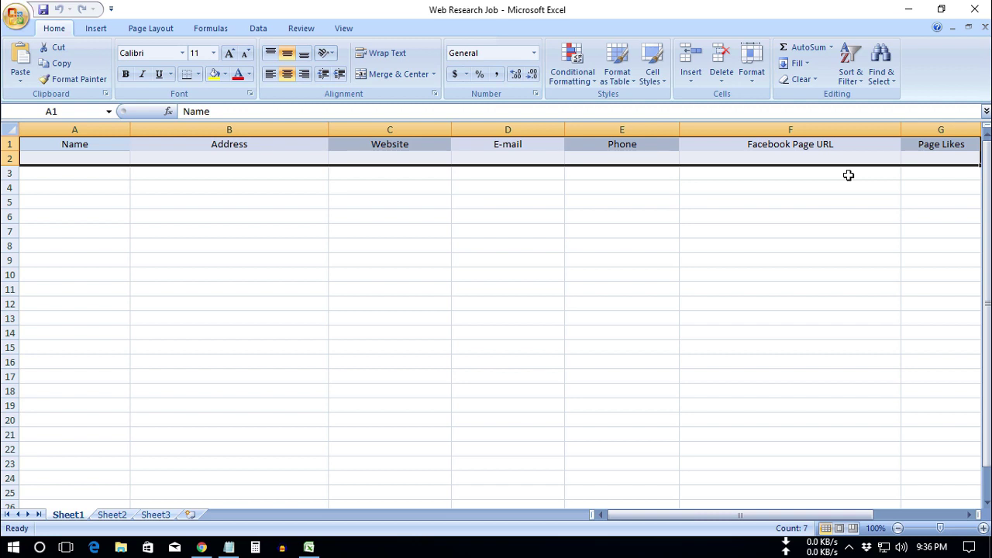
pyautogui.click(231, 548)
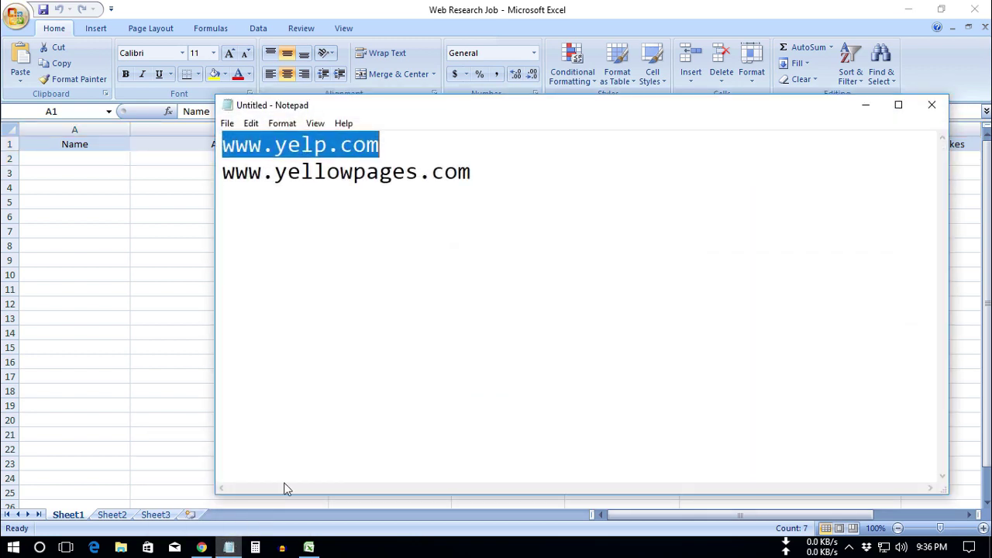
pyautogui.click(431, 172)
pyautogui.moveTo(486, 180); pyautogui.dragTo(222, 141)
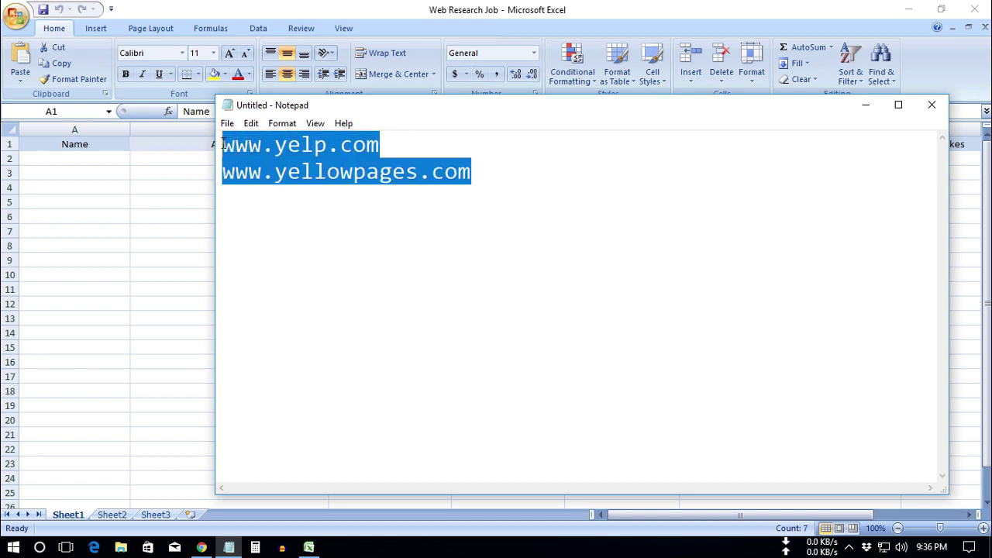
pyautogui.click(385, 145)
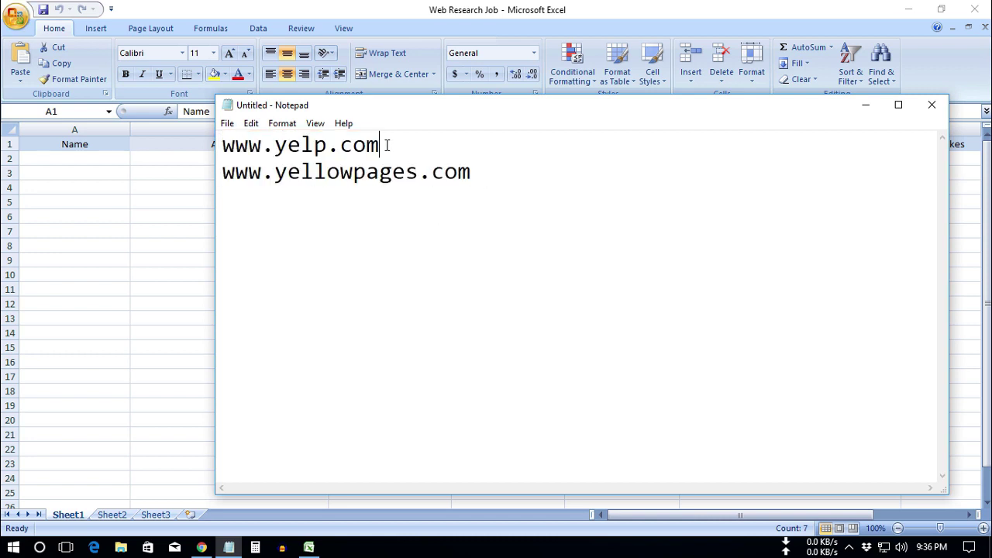
pyautogui.moveTo(372, 144); pyautogui.dragTo(222, 143)
pyautogui.click(430, 178)
pyautogui.moveTo(478, 172); pyautogui.dragTo(222, 172)
pyautogui.click(274, 205)
pyautogui.moveTo(483, 172); pyautogui.dragTo(211, 140)
pyautogui.click(391, 145)
pyautogui.moveTo(394, 147); pyautogui.dragTo(213, 148)
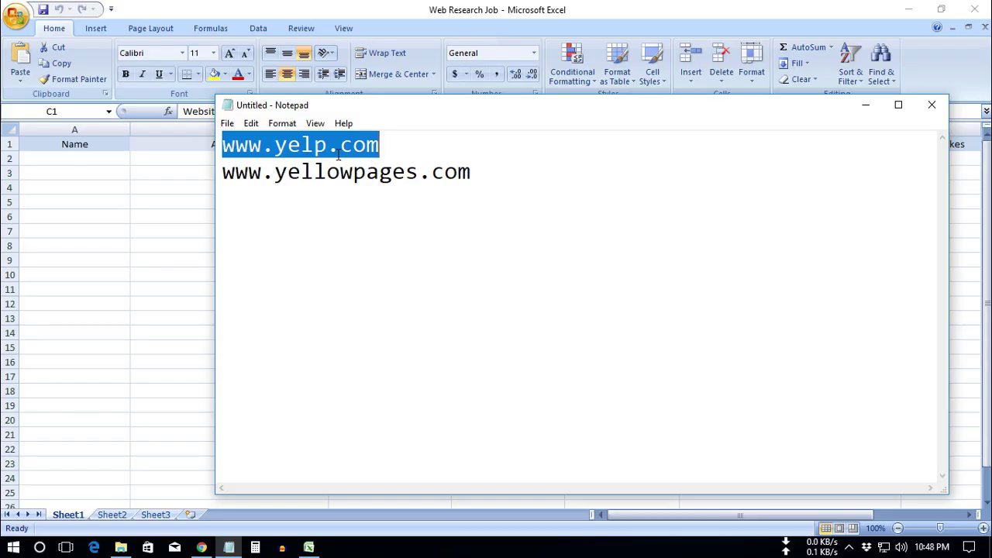
pyautogui.rightClick(338, 154)
pyautogui.click(368, 201)
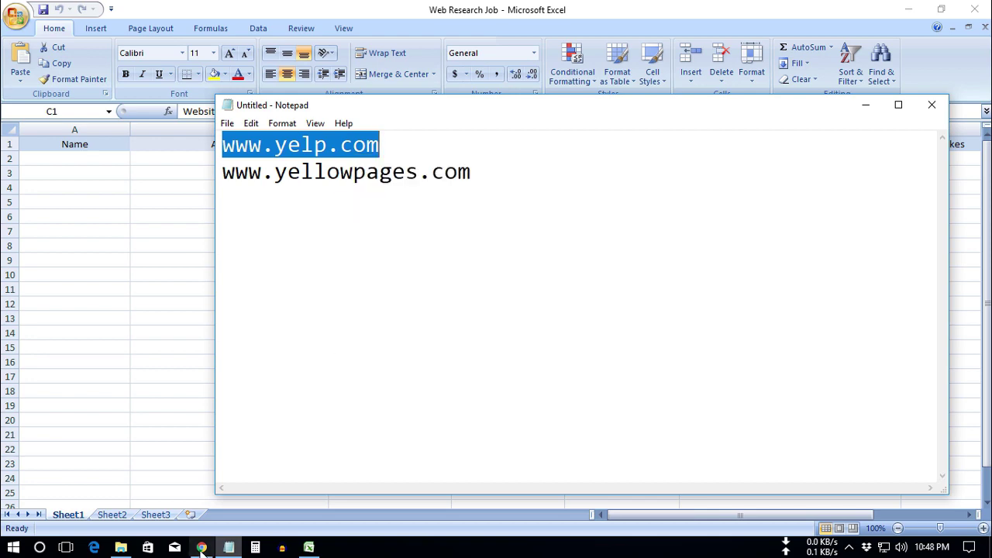
pyautogui.click(201, 548)
pyautogui.rightClick(262, 34)
pyautogui.click(302, 120)
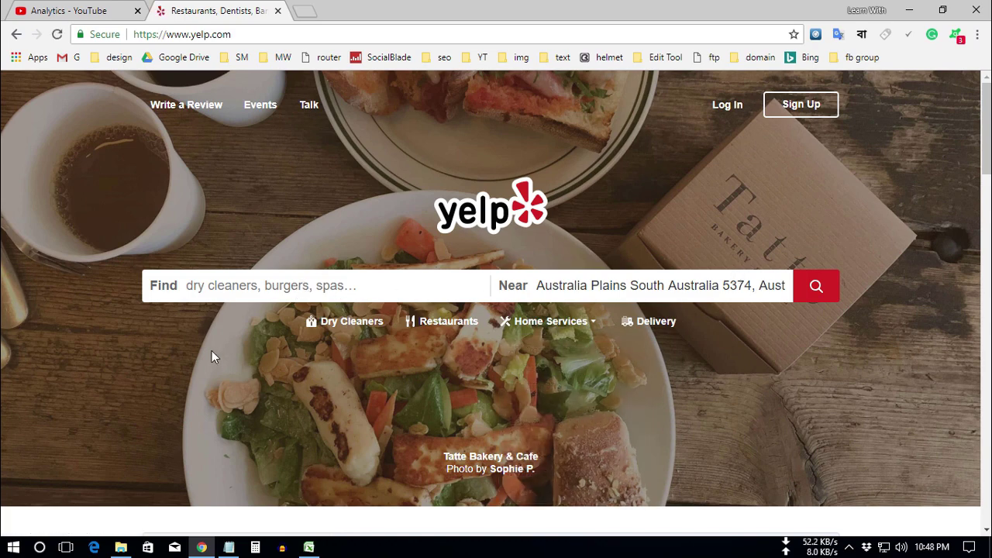
# Set the Yelp search location to Australia Plains, South Australia
pyautogui.click(246, 289)
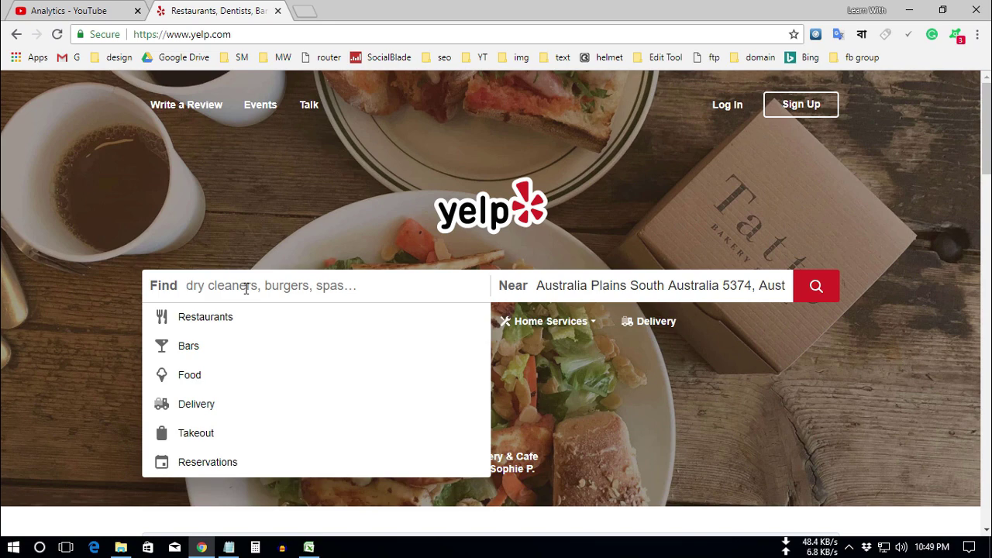
pyautogui.click(489, 259)
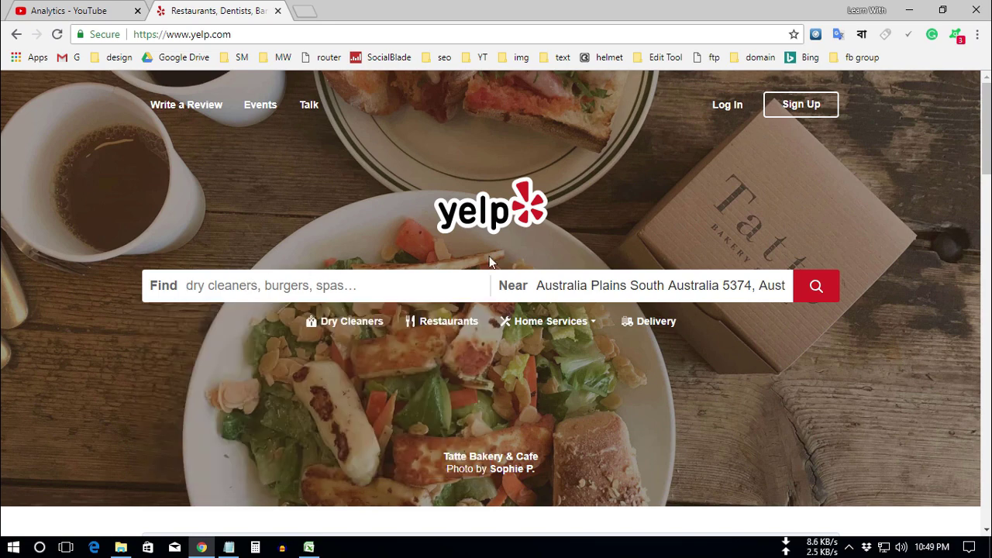
pyautogui.click(600, 289)
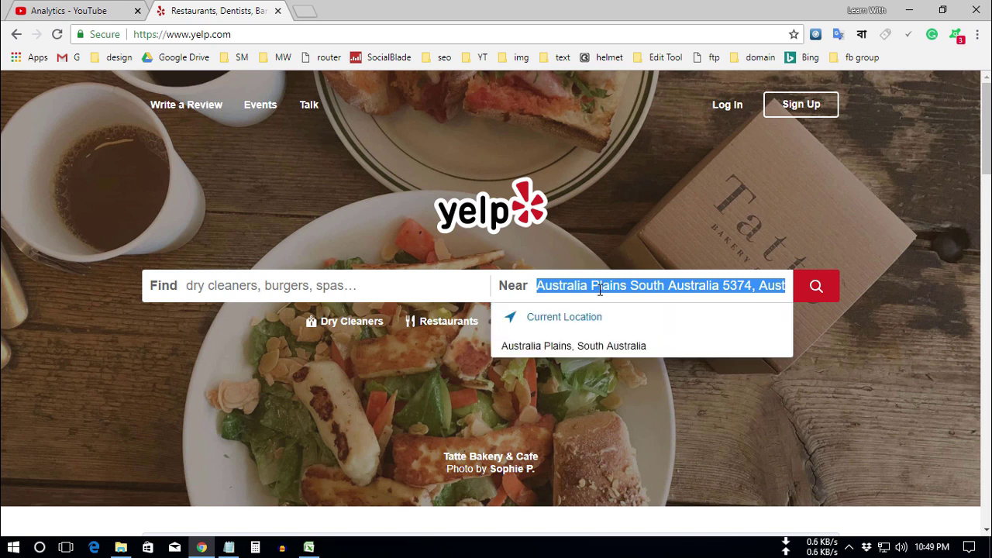
pyautogui.press('BackSpace')
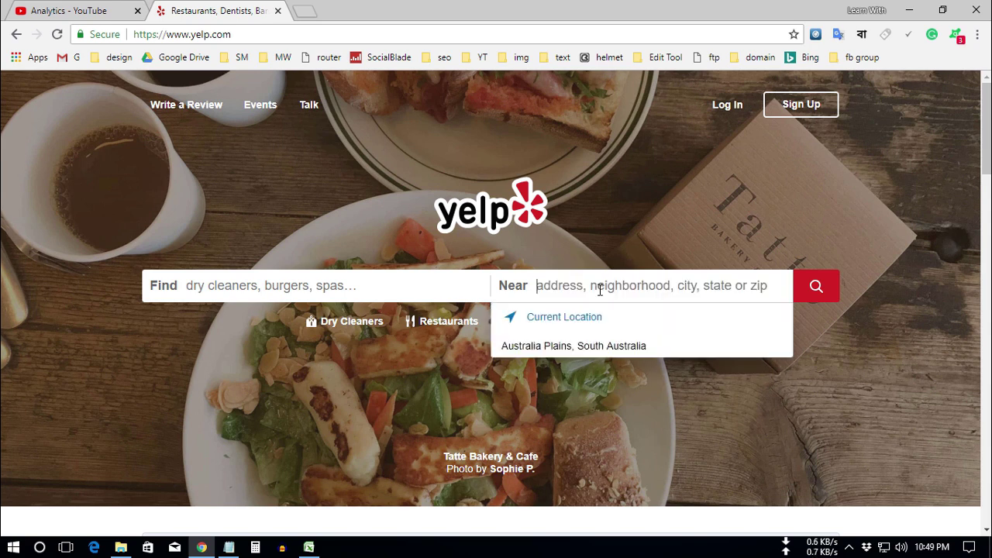
pyautogui.write('au')
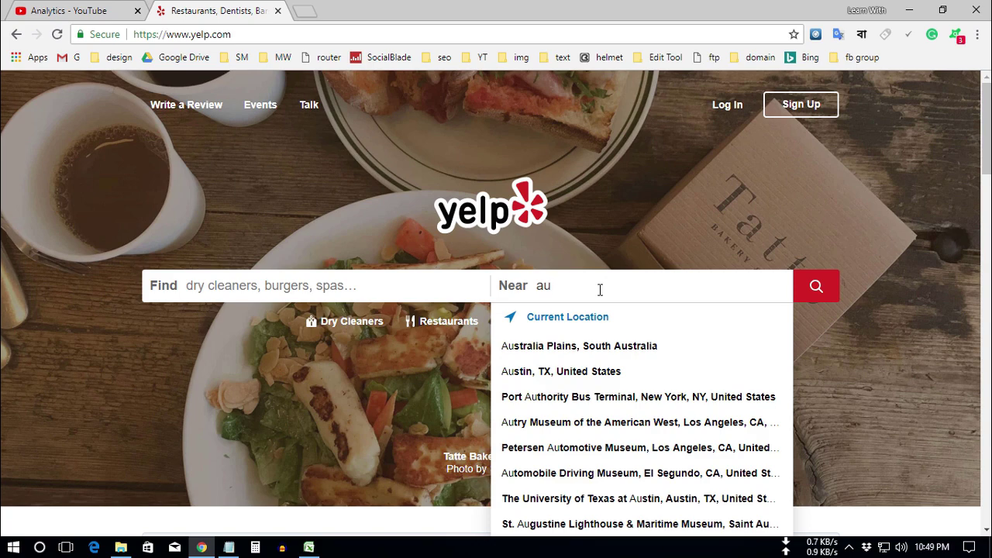
pyautogui.write('s')
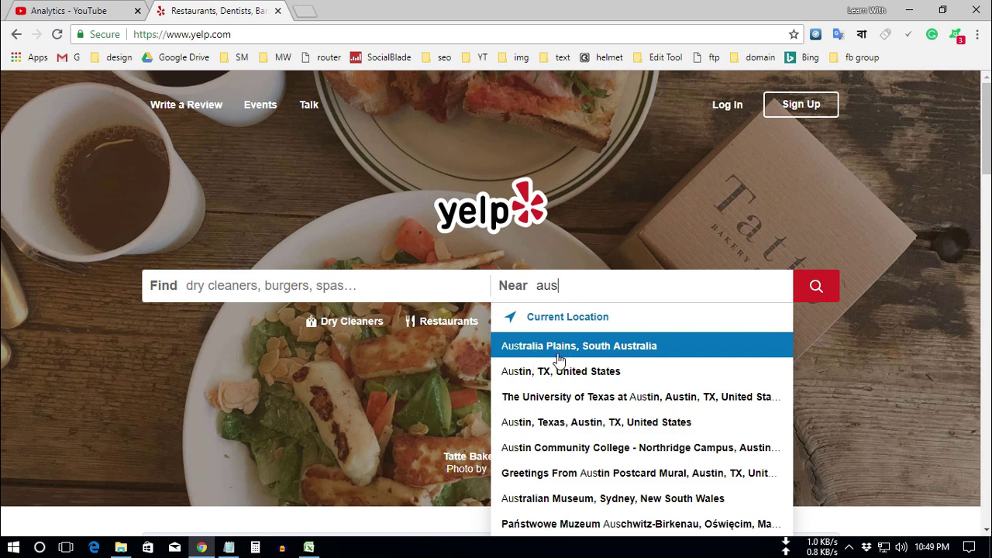
pyautogui.click(607, 353)
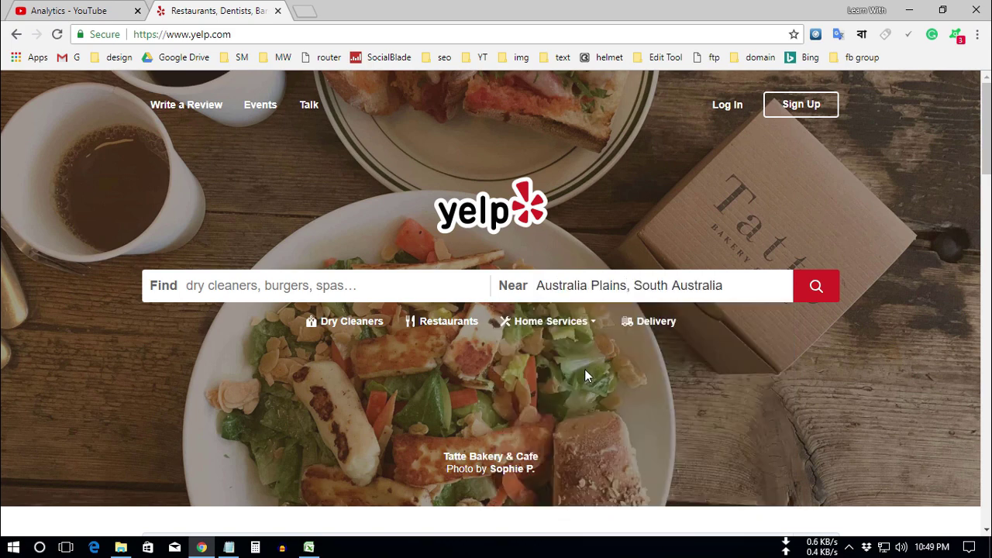
# Search Yelp for the suggested Restaurants category and check the search terms on the results page
pyautogui.click(223, 287)
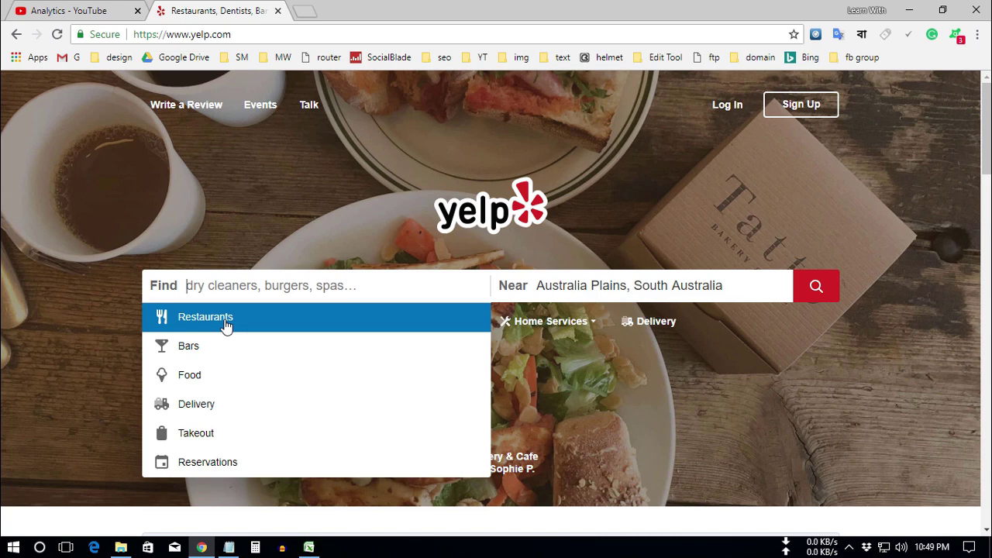
pyautogui.click(225, 319)
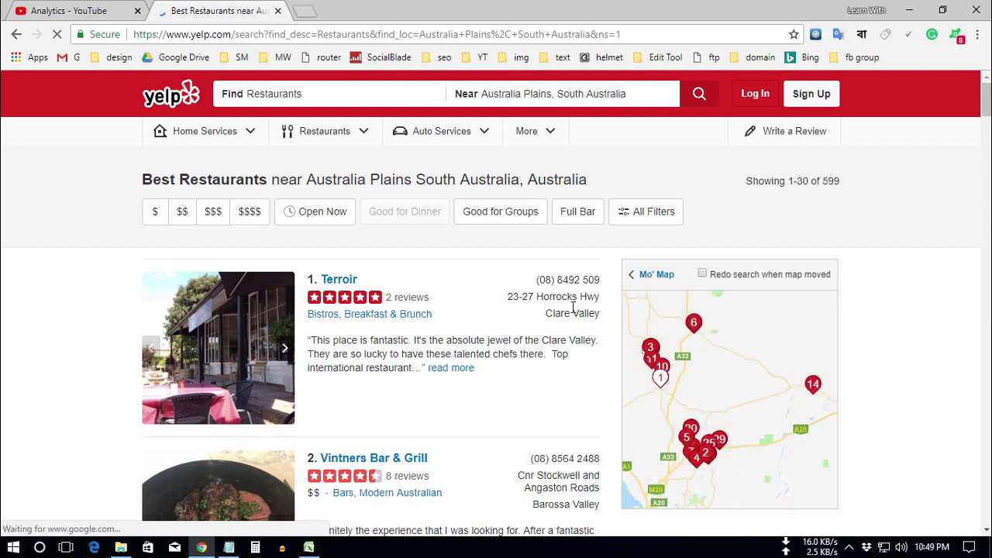
pyautogui.click(546, 96)
pyautogui.click(292, 96)
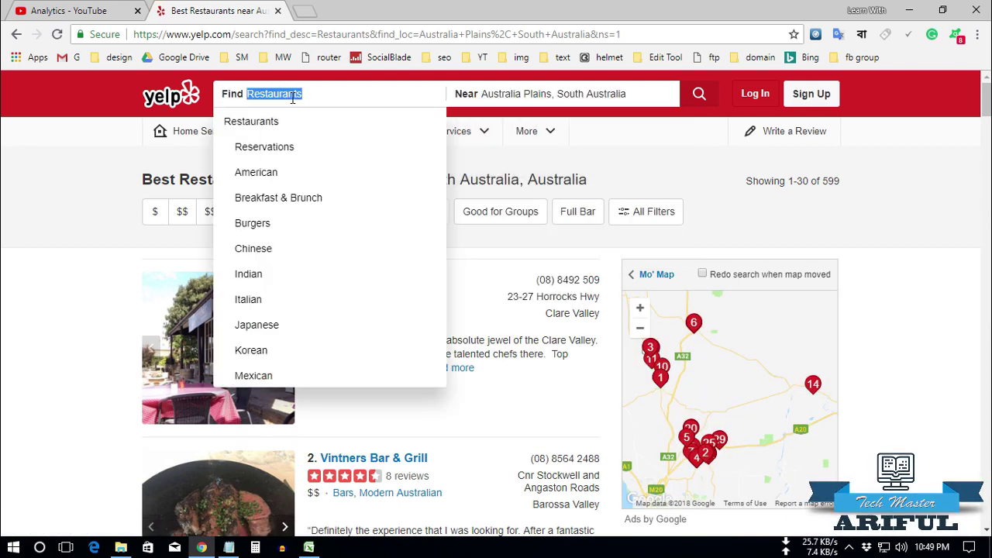
pyautogui.click(108, 241)
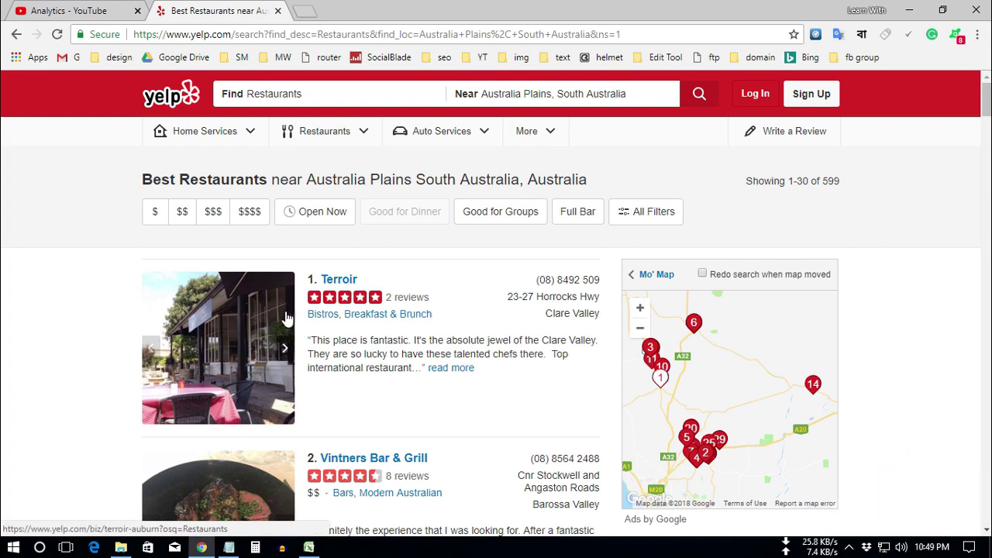
# Browse the restaurant results and open the first listing, Terroir, in a new tab
pyautogui.scroll(-1, 390, 383)
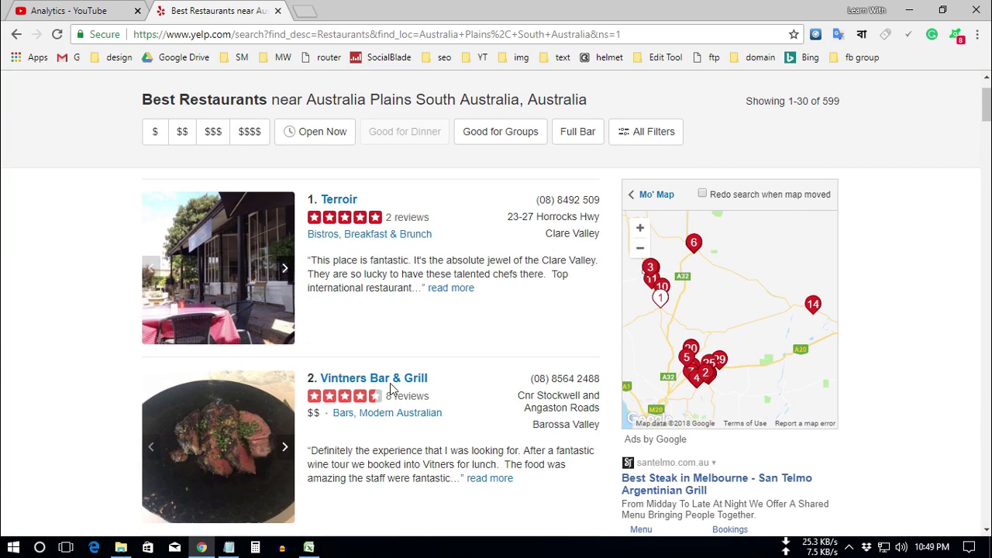
pyautogui.scroll(-14, 390, 383)
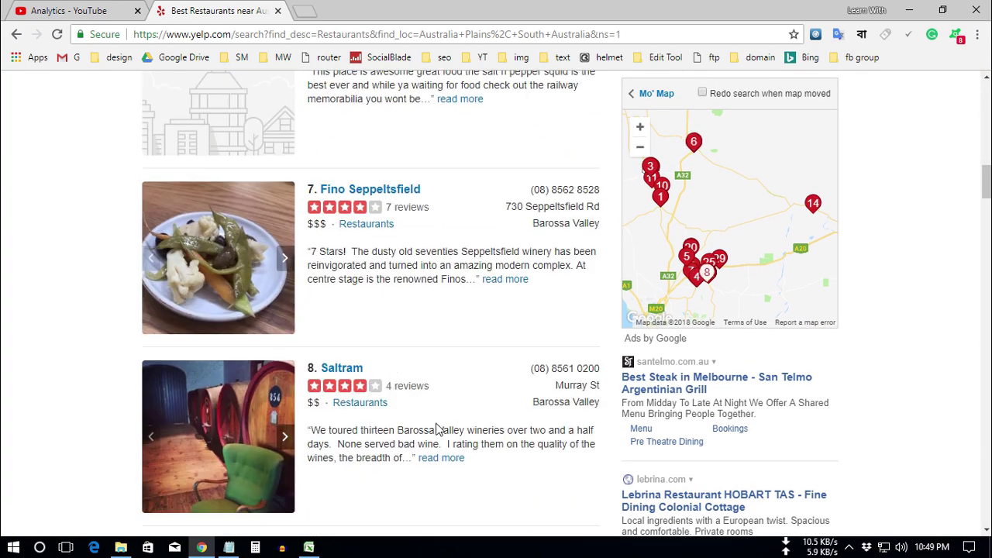
pyautogui.scroll(14, 370, 336)
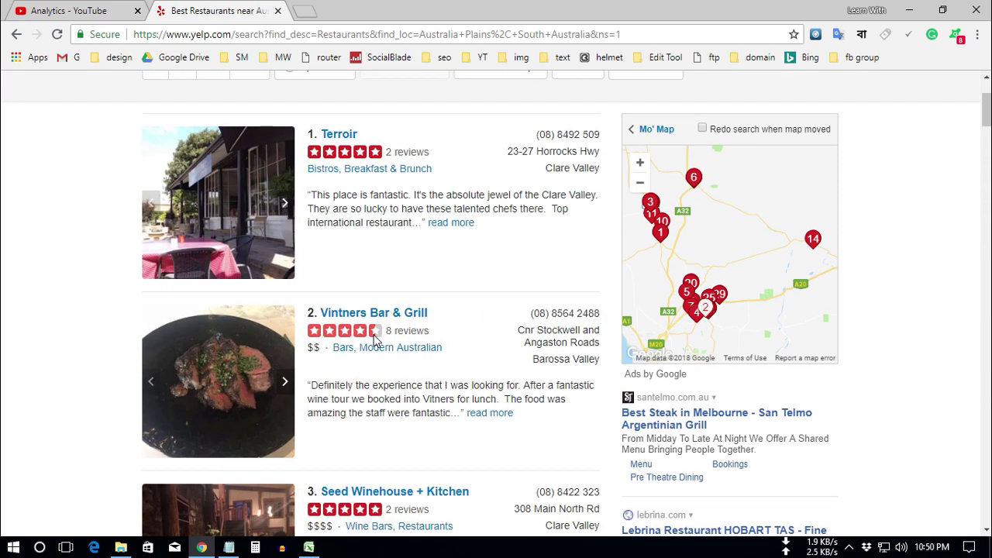
pyautogui.scroll(2, 375, 335)
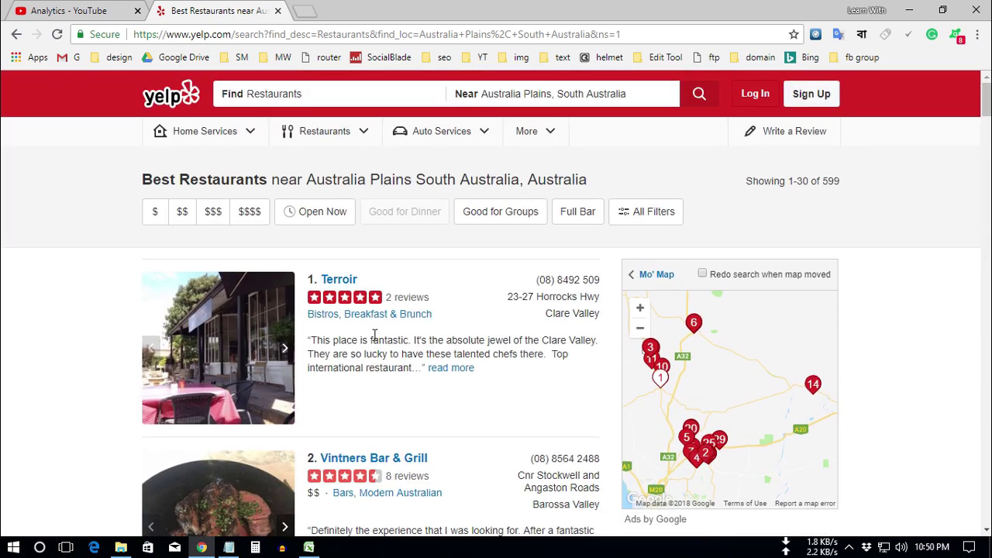
pyautogui.middleClick(353, 283)
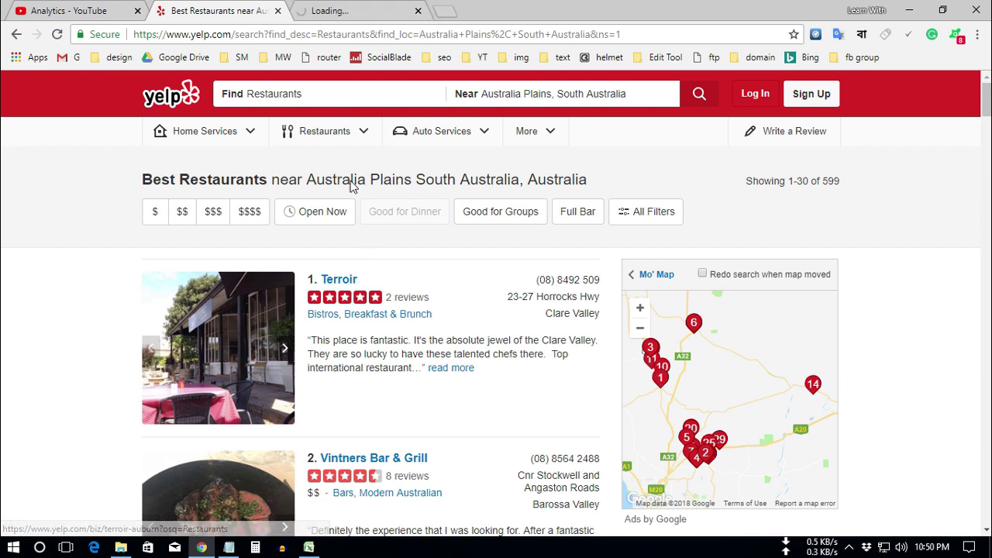
pyautogui.click(339, 8)
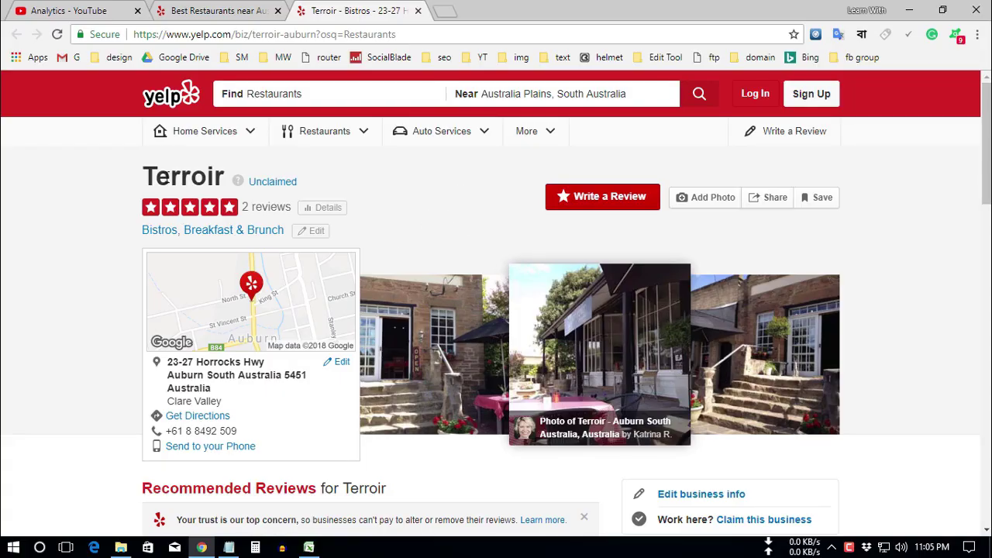
# Examine Terroir's Yelp listing for its name, review count, address and phone number
pyautogui.doubleClick(145, 176)
pyautogui.click(309, 215)
pyautogui.moveTo(244, 207); pyautogui.dragTo(279, 204)
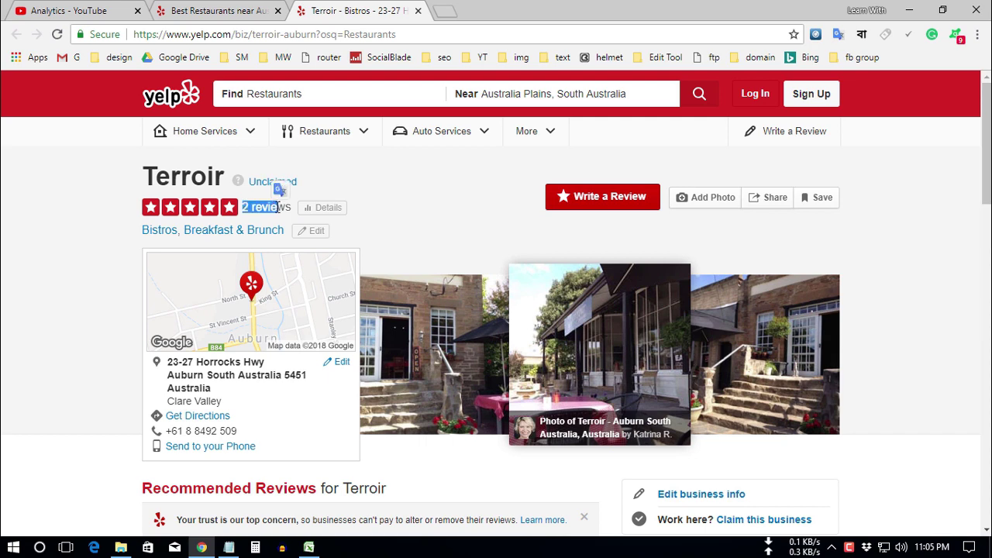
pyautogui.click(400, 186)
pyautogui.scroll(-2, 394, 186)
pyautogui.moveTo(217, 247); pyautogui.dragTo(165, 217)
pyautogui.click(164, 256)
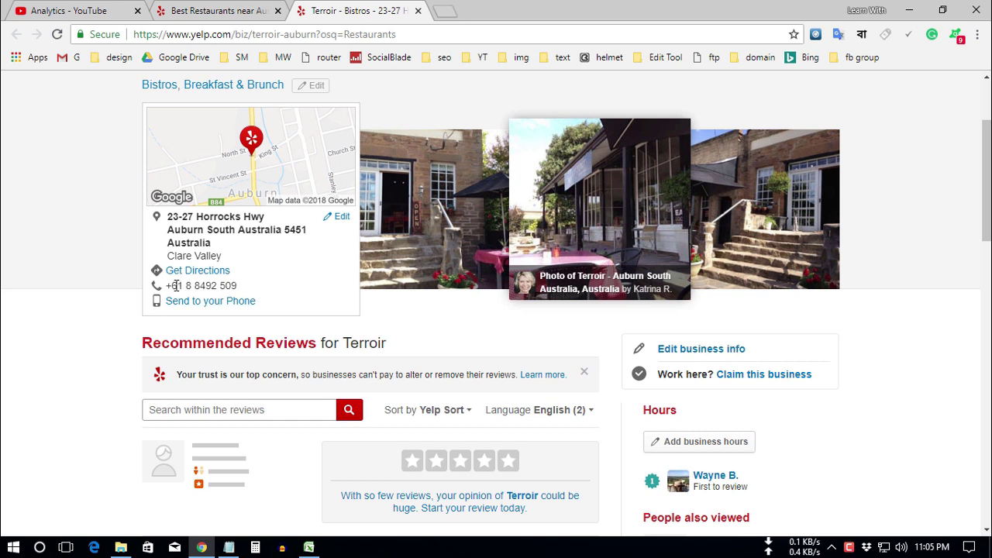
pyautogui.moveTo(176, 285); pyautogui.dragTo(231, 285)
pyautogui.click(261, 285)
pyautogui.scroll(1, 324, 296)
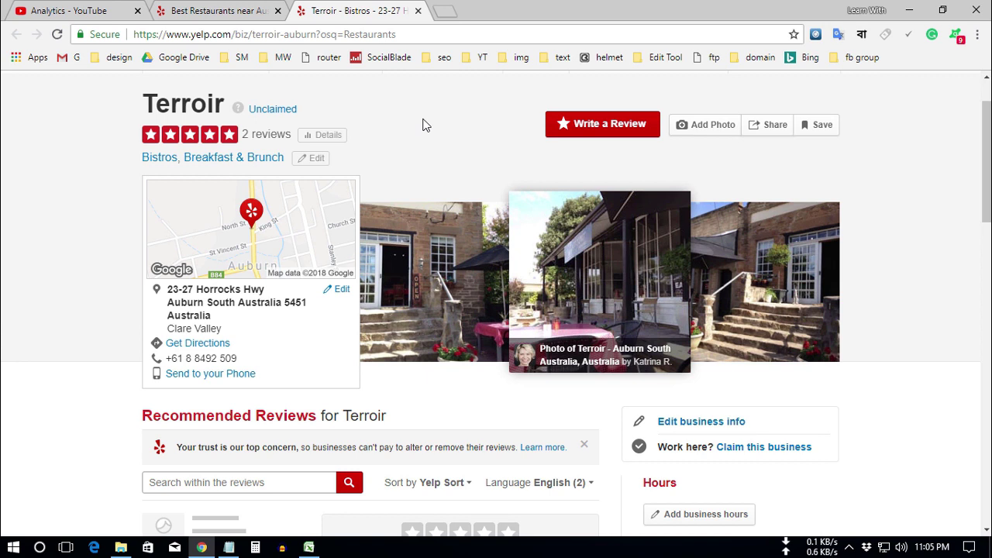
# Search Google for the listing name Terroir in a new tab, and refine the query to "terroir restaurant in australia"
pyautogui.moveTo(216, 110); pyautogui.dragTo(149, 105)
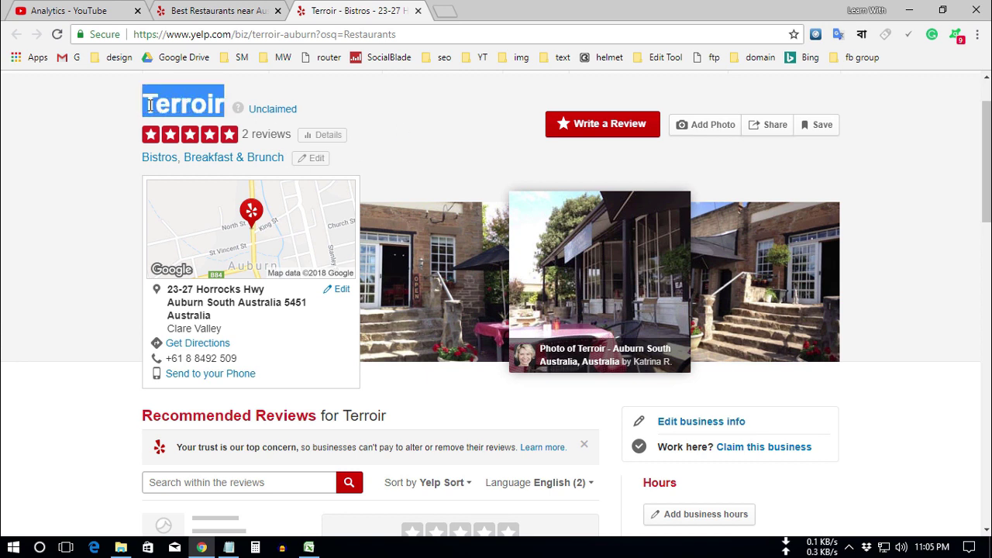
pyautogui.rightClick(164, 106)
pyautogui.click(257, 137)
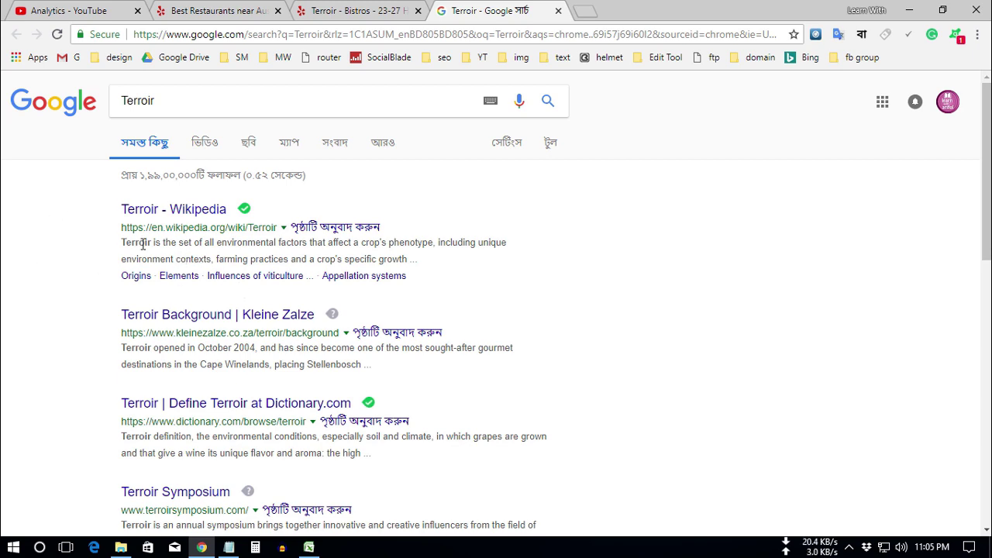
pyautogui.scroll(-3, 162, 411)
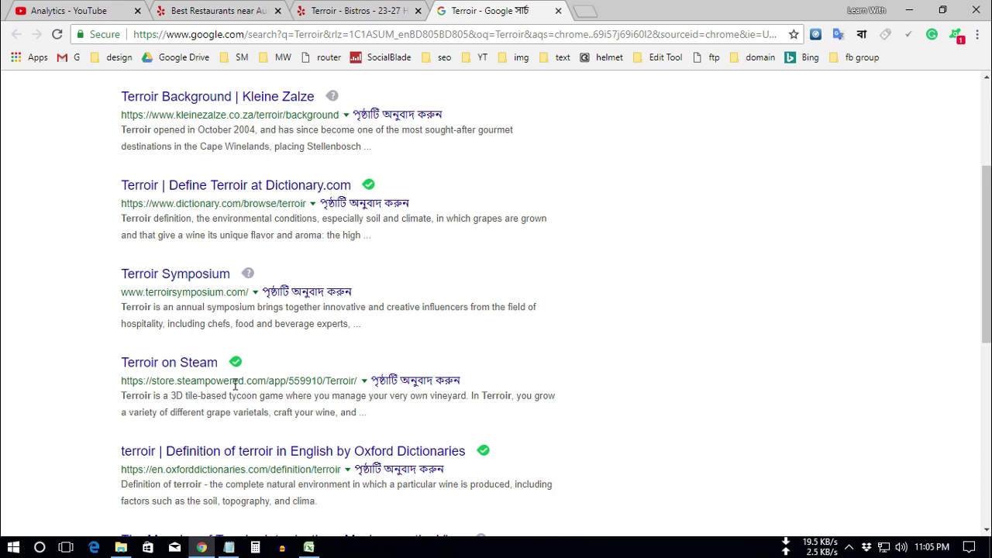
pyautogui.scroll(3, 235, 384)
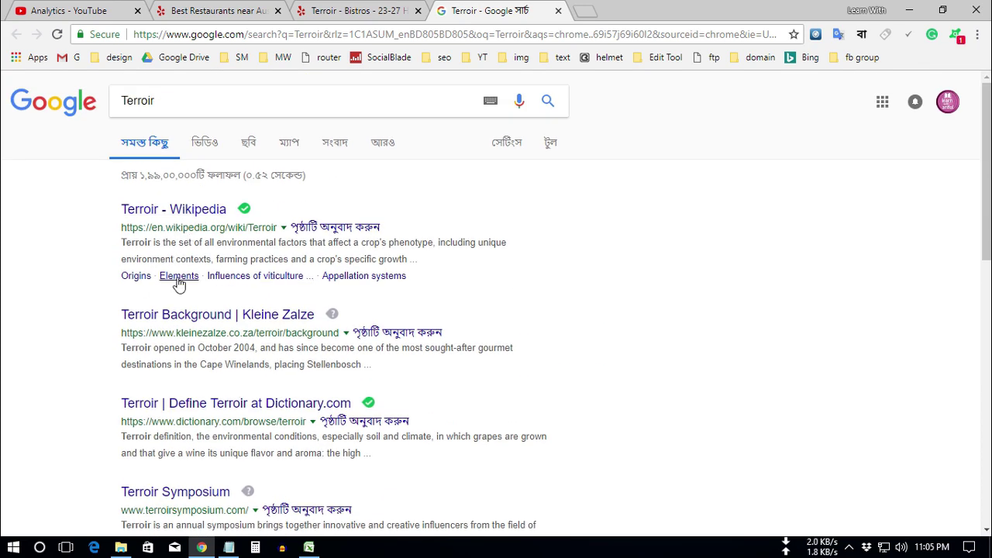
pyautogui.click(176, 101)
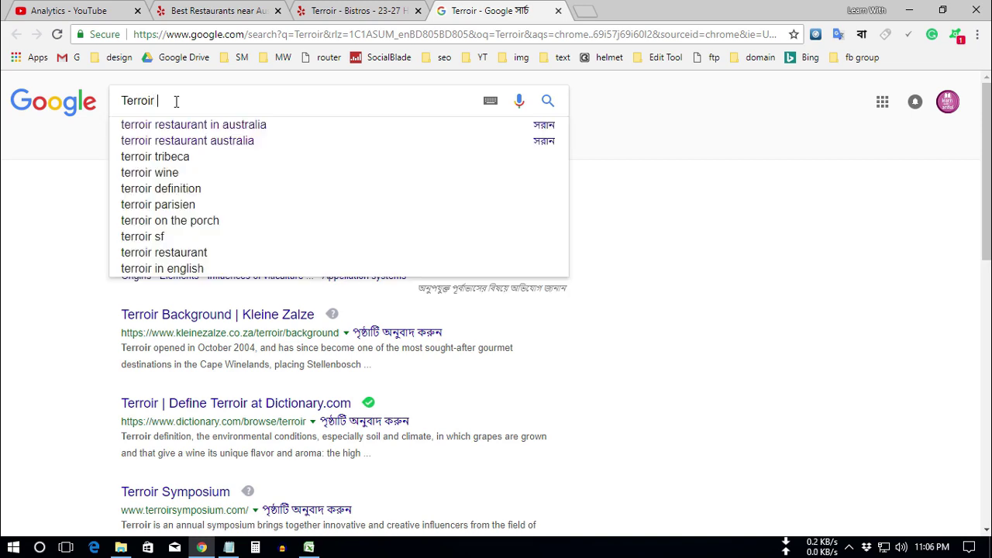
pyautogui.click(194, 125)
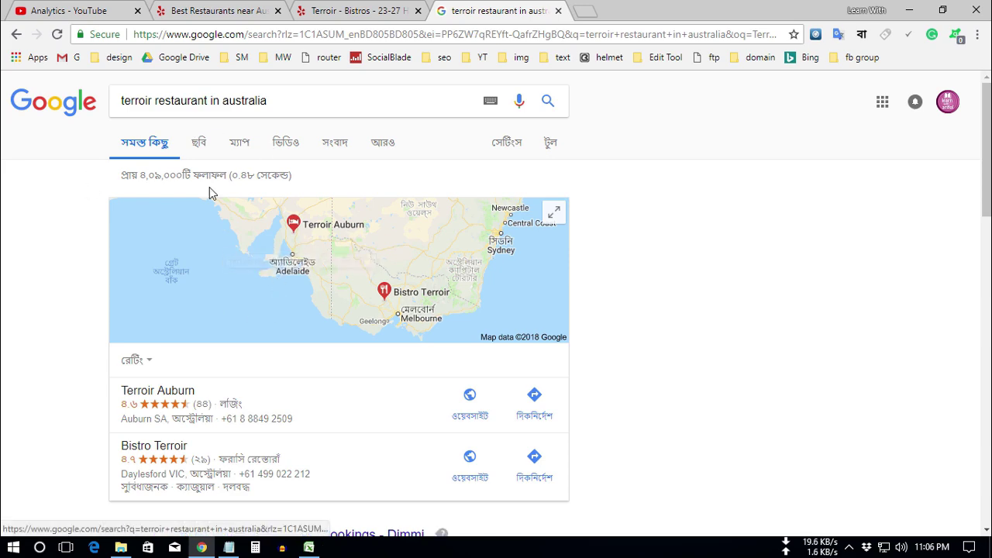
# Examine the search results' web addresses, including the Dimmi and terroirauburn.com.au entries, for Terroir's own website
pyautogui.scroll(-4, 210, 193)
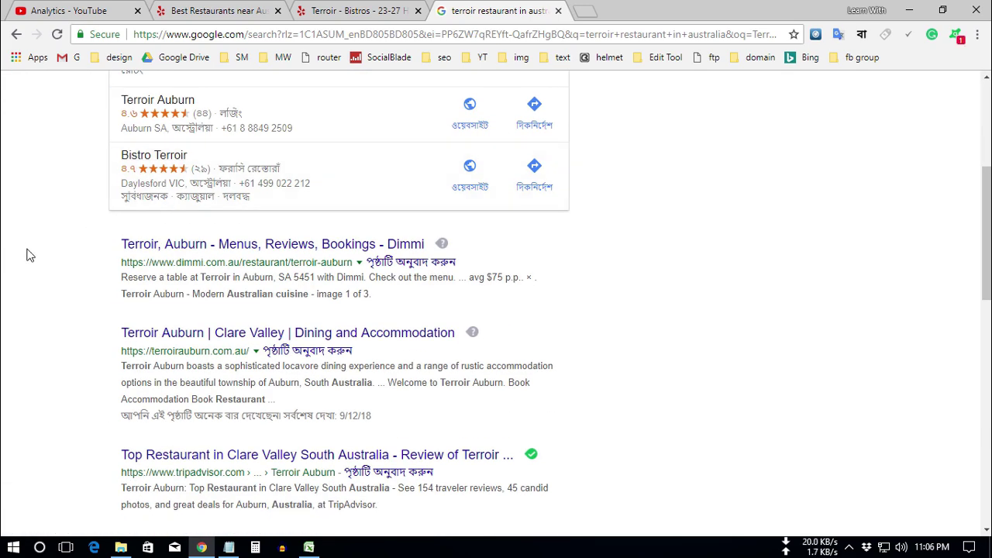
pyautogui.scroll(-1, 29, 288)
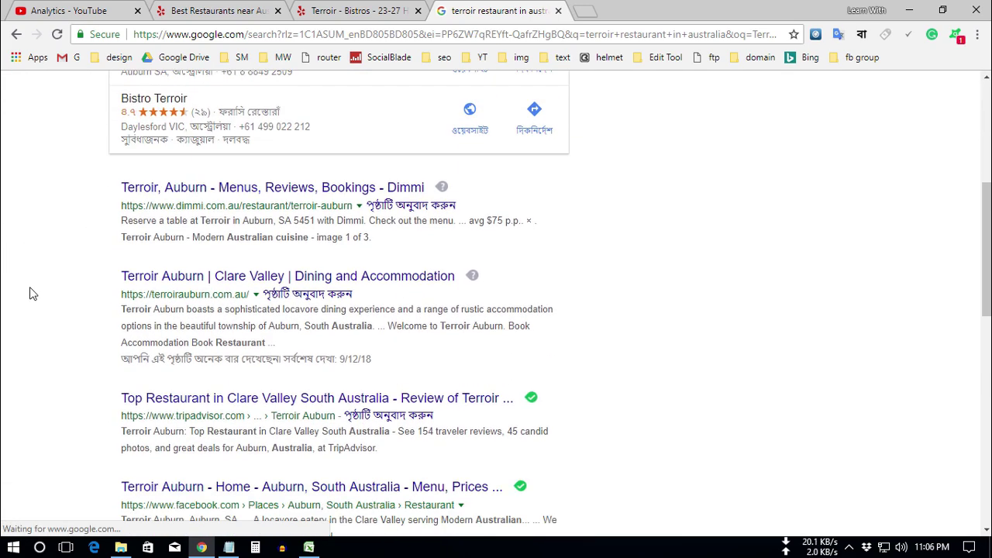
pyautogui.scroll(5, 15, 303)
pyautogui.scroll(-3, 101, 417)
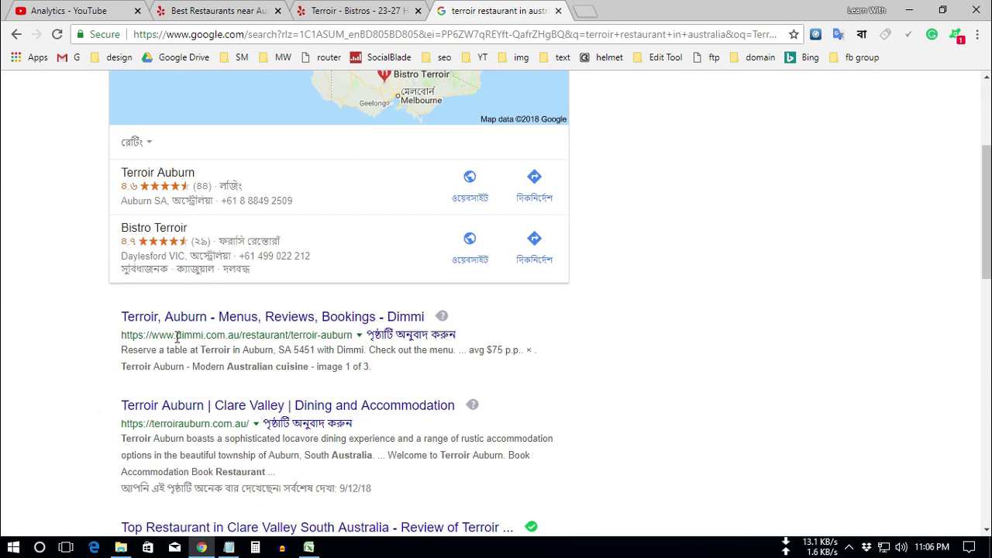
pyautogui.moveTo(175, 335); pyautogui.dragTo(279, 336)
pyautogui.click(140, 352)
pyautogui.scroll(-1, 230, 348)
pyautogui.scroll(-1, 174, 313)
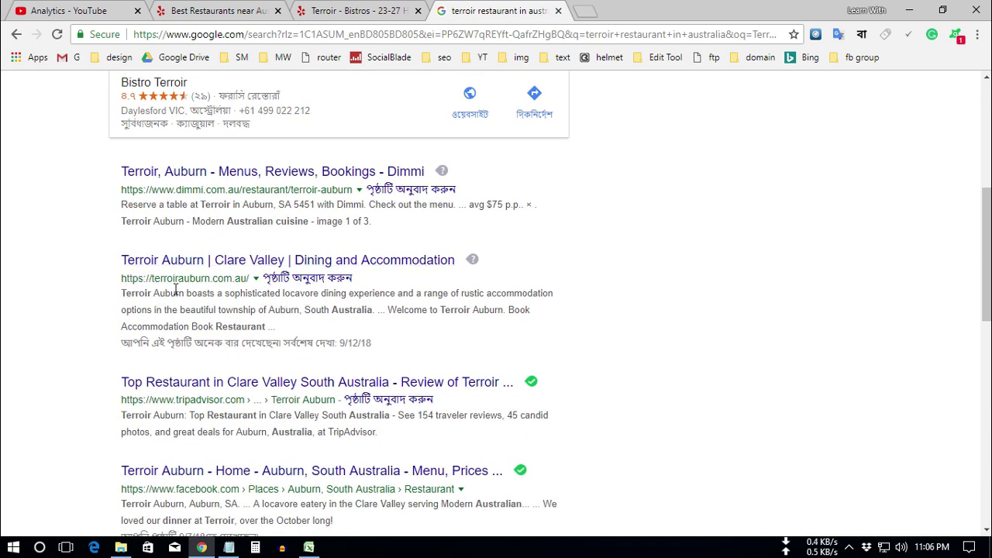
pyautogui.moveTo(152, 280); pyautogui.dragTo(207, 282)
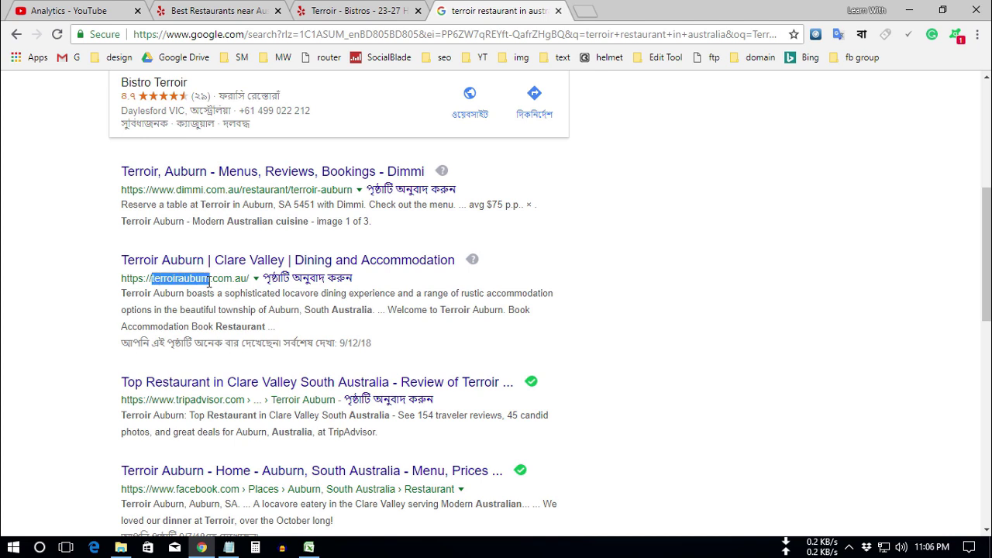
pyautogui.click(155, 306)
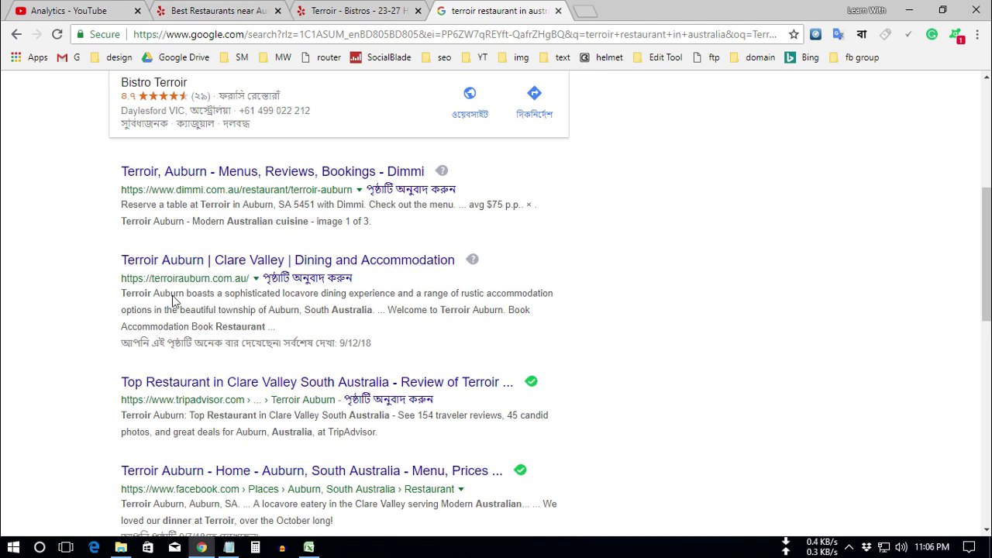
# Compare the terroir-auburn part of the Yelp listing's web address with the Google results
pyautogui.click(364, 15)
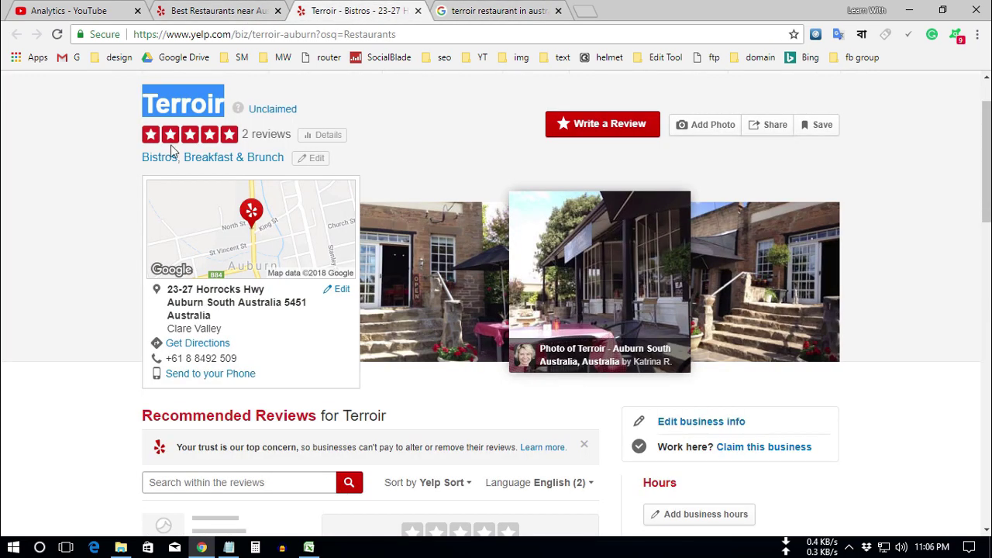
pyautogui.click(8, 199)
pyautogui.scroll(1, 335, 275)
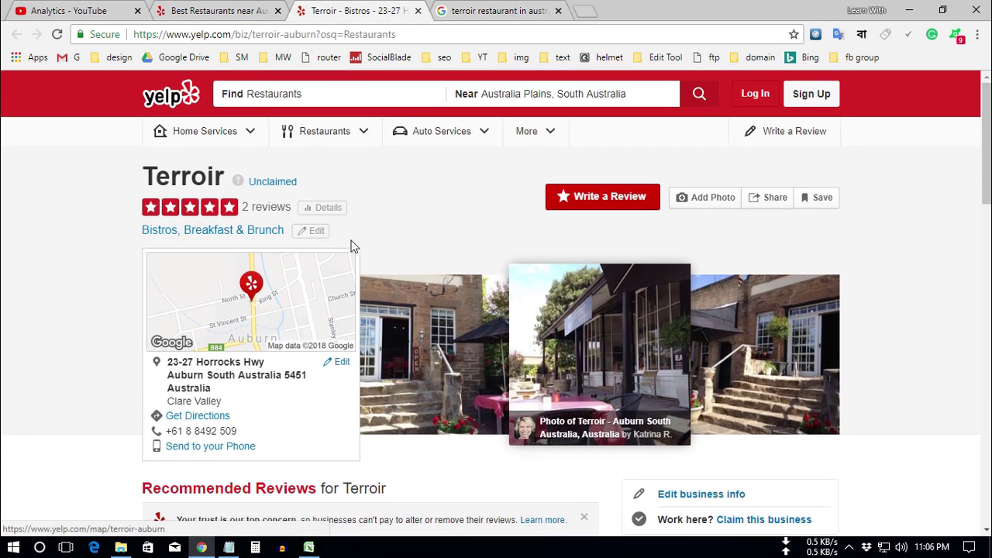
pyautogui.moveTo(253, 34); pyautogui.dragTo(313, 33)
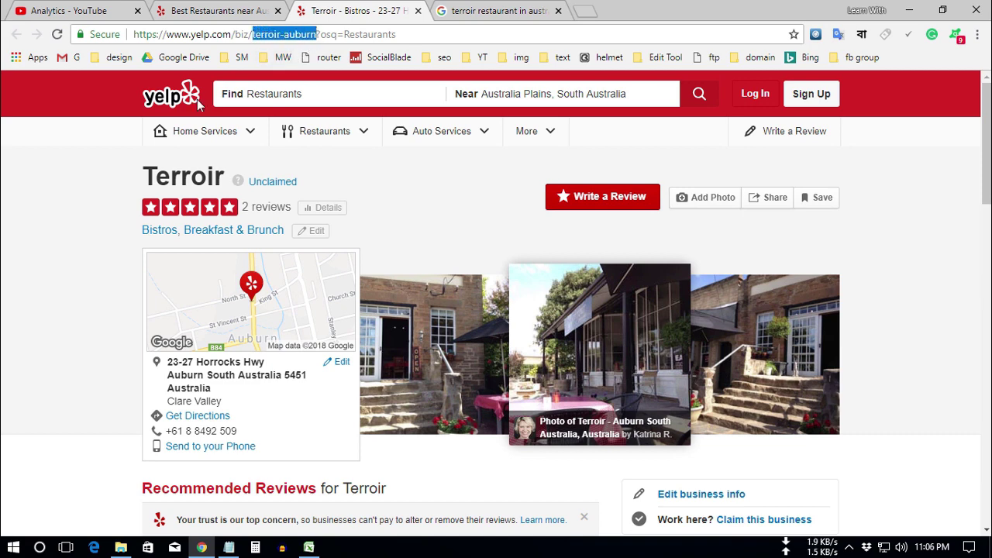
pyautogui.click(503, 11)
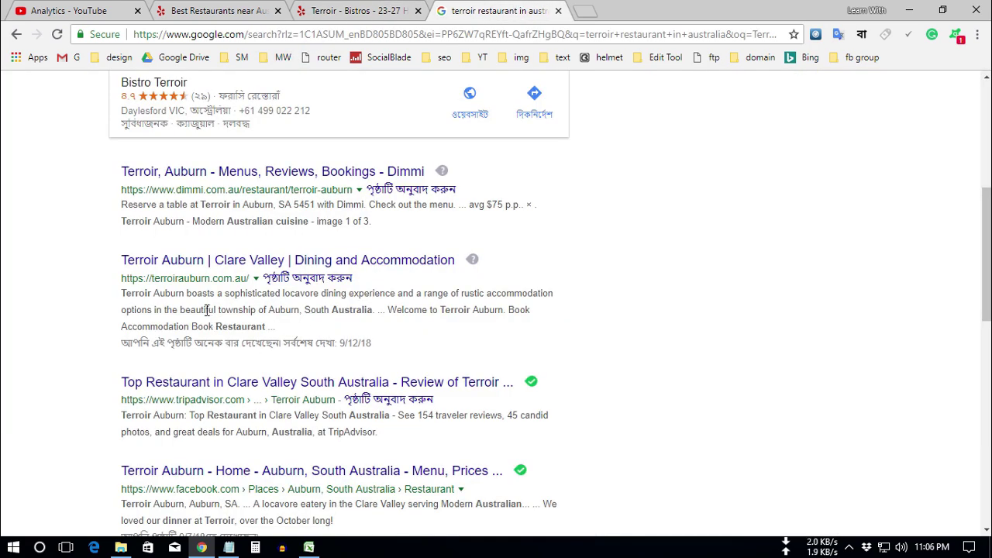
pyautogui.click(380, 14)
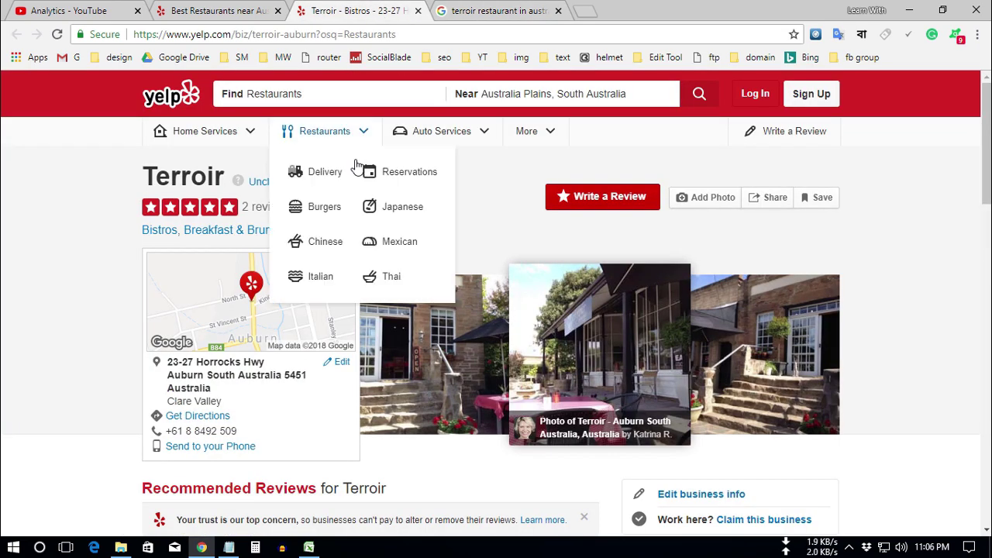
pyautogui.click(454, 9)
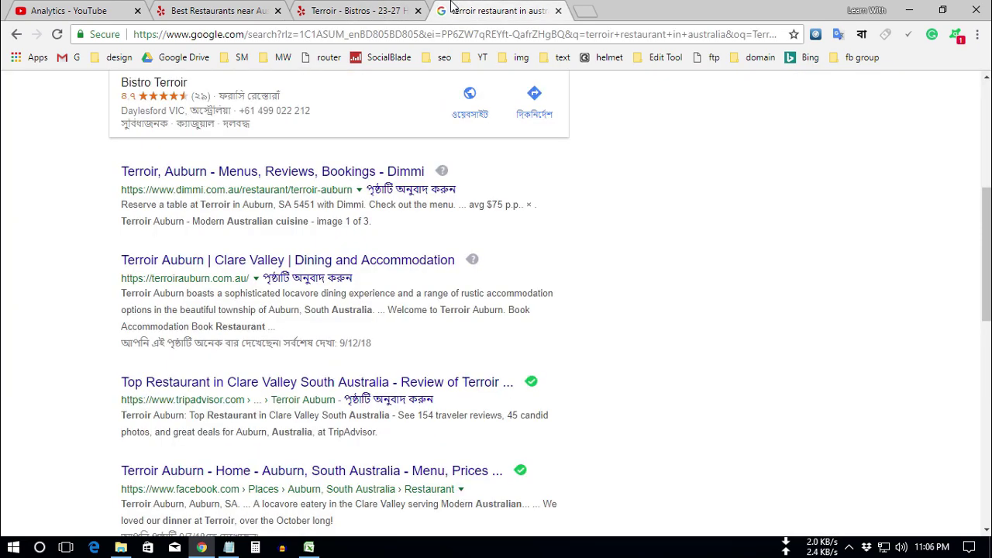
# Open the terroirauburn.com.au result and the southaustralia.com page about Terroir Auburn in separate new tabs
pyautogui.rightClick(194, 262)
pyautogui.click(233, 269)
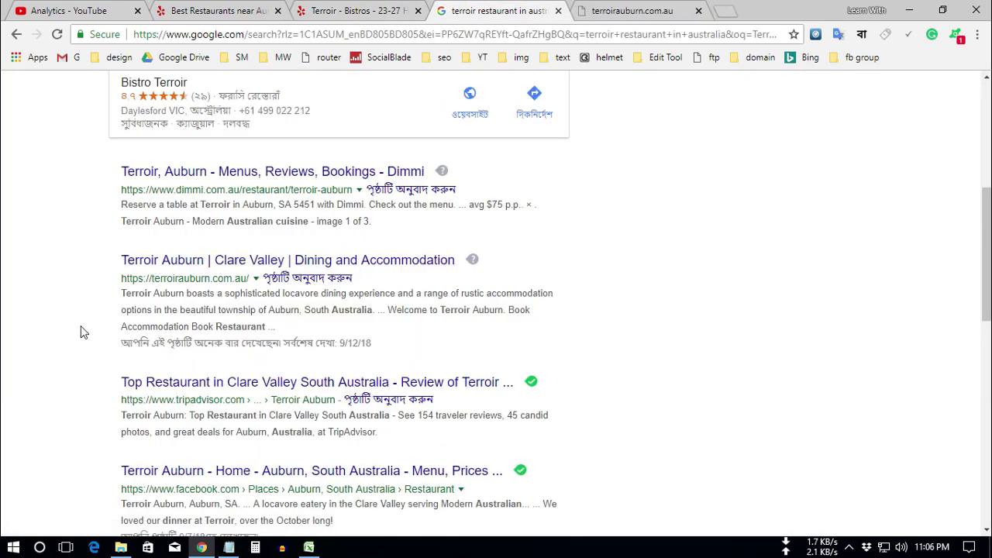
pyautogui.scroll(-2, 62, 362)
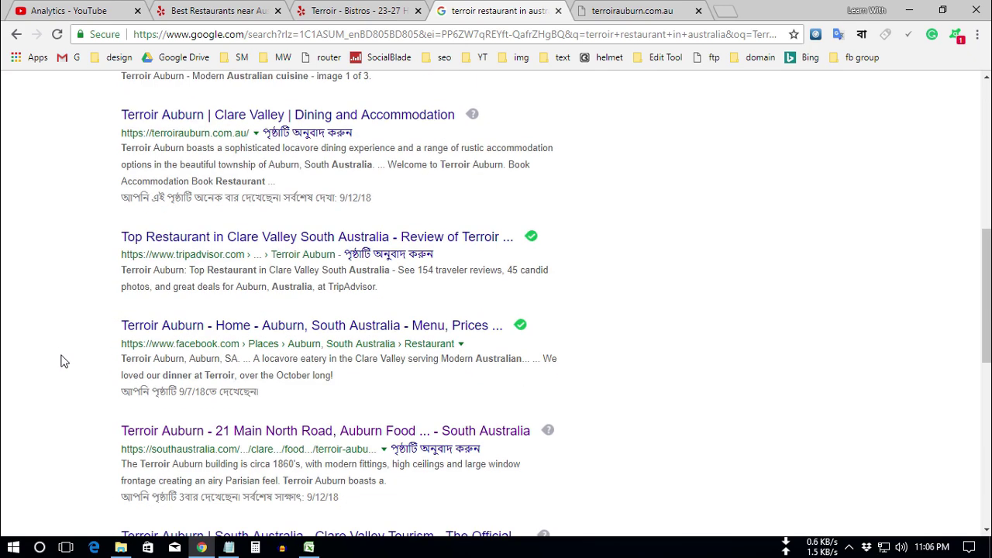
pyautogui.rightClick(332, 433)
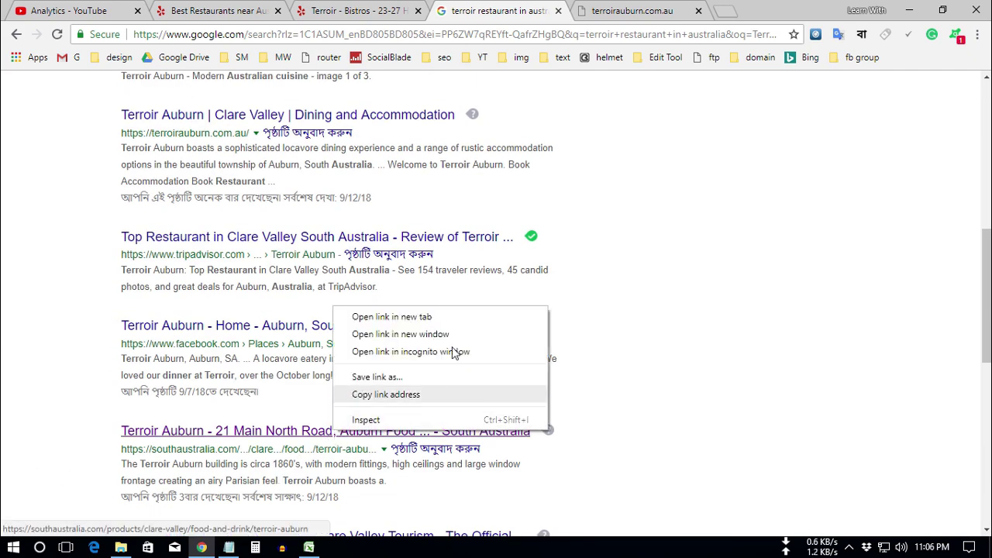
pyautogui.click(380, 318)
pyautogui.scroll(1, 591, 301)
pyautogui.scroll(2, 591, 301)
# Check the terroirauburn.com.au and southaustralia.com pages for the restaurant's contact details
pyautogui.hotkey('ctrl', 'Tab')
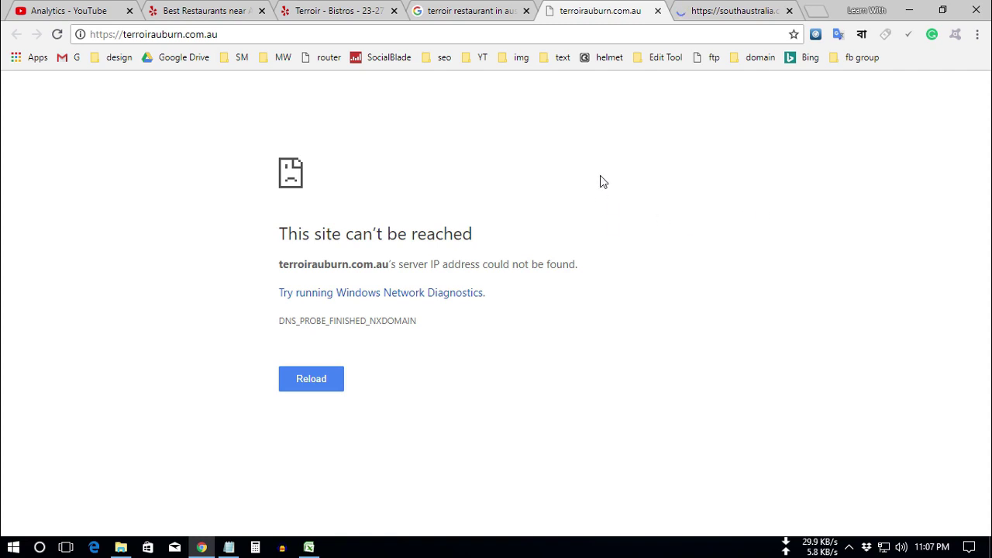
pyautogui.click(733, 13)
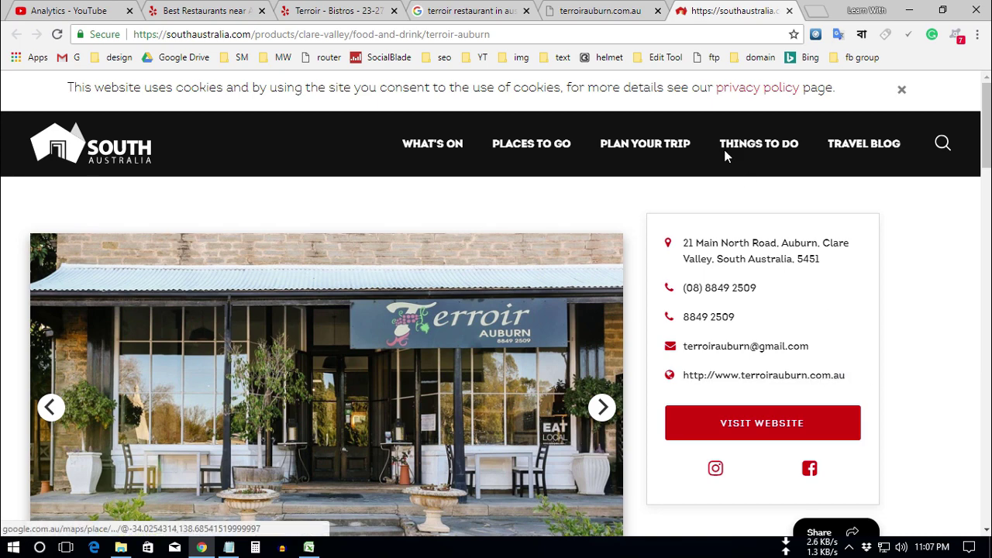
pyautogui.click(577, 14)
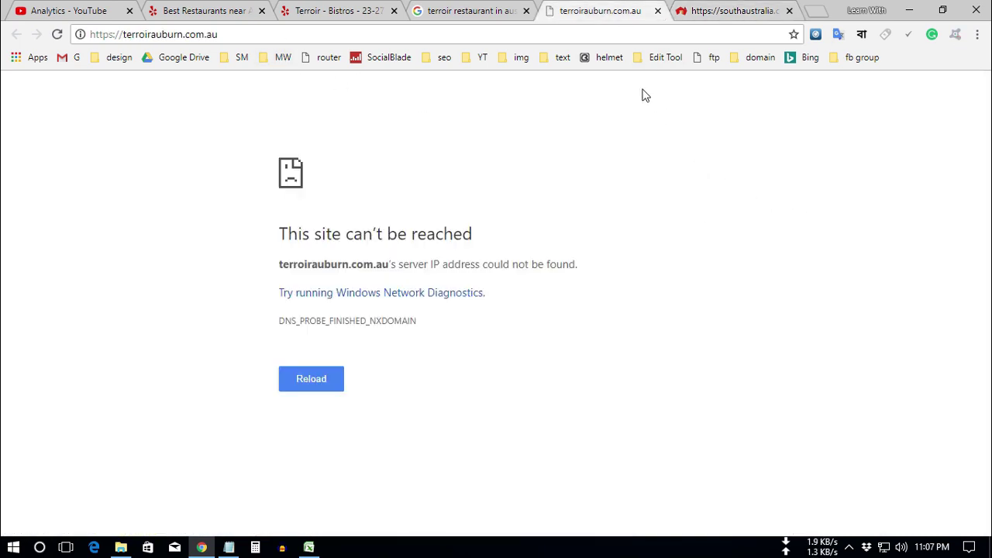
# Close Terroir's Google search, website, southaustralia.com and Yelp listing tabs to return to the restaurant results
pyautogui.click(326, 11)
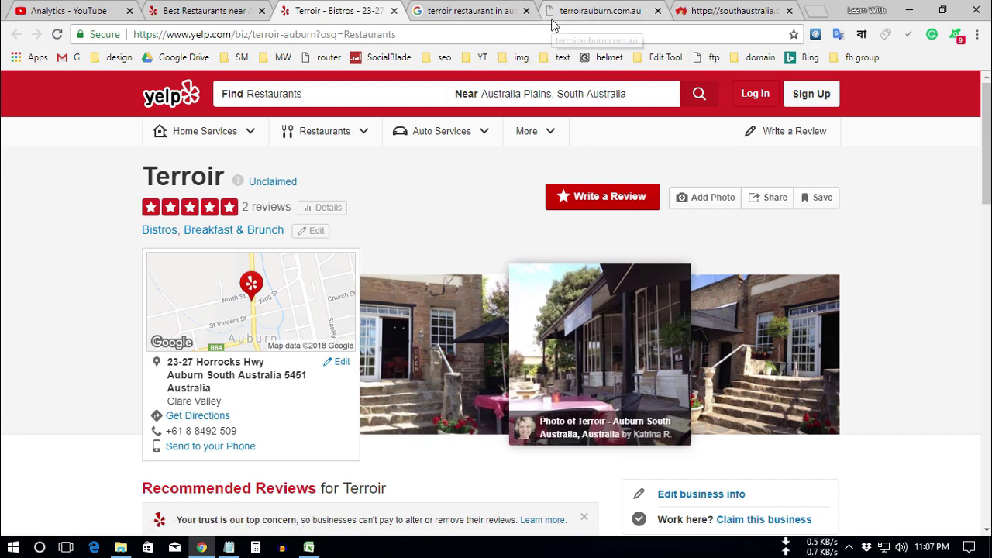
pyautogui.click(527, 11)
pyautogui.click(526, 11)
pyautogui.click(526, 11)
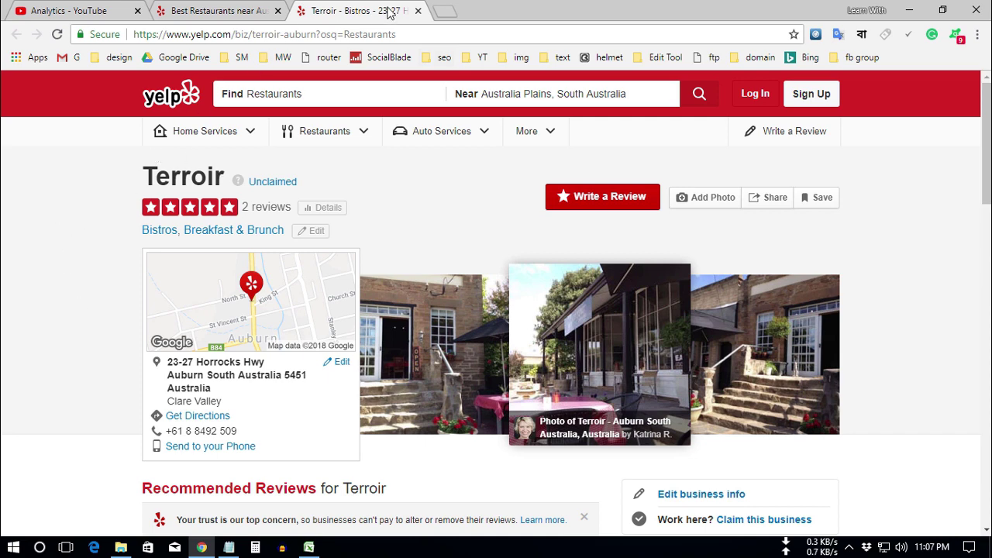
pyautogui.click(417, 11)
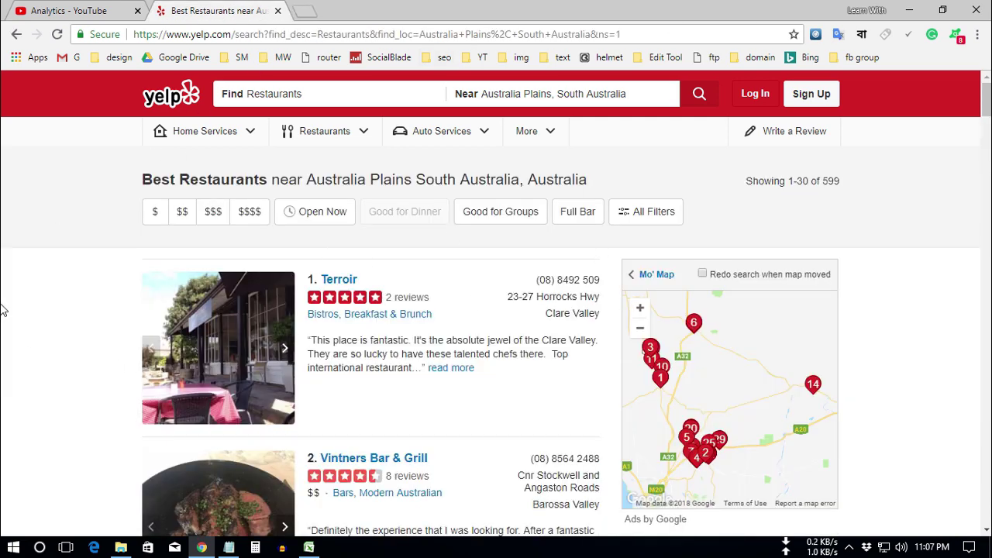
# Open the second restaurant listing, Vintners Bar & Grill, in a new tab and switch to it
pyautogui.scroll(-2, 5, 314)
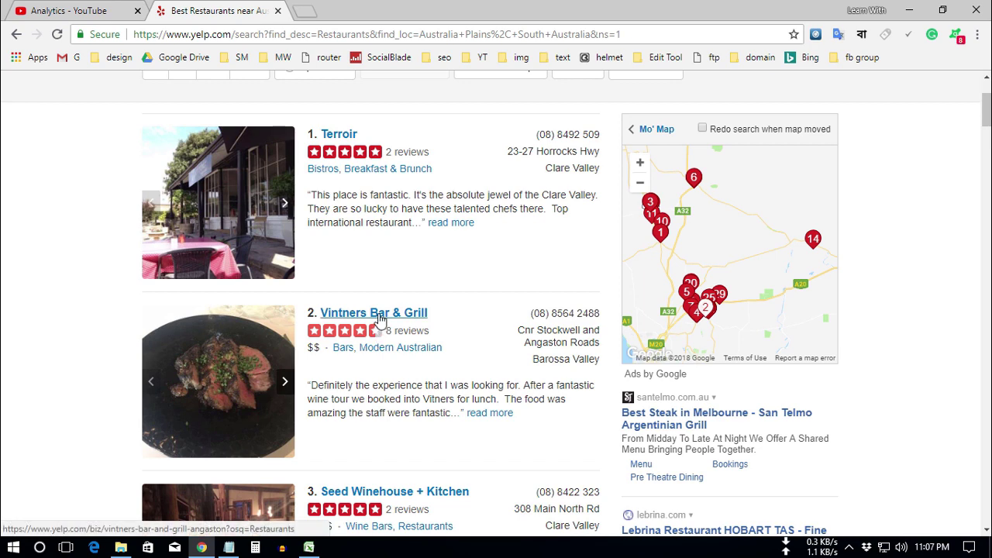
pyautogui.rightClick(377, 314)
pyautogui.click(411, 325)
pyautogui.click(391, 7)
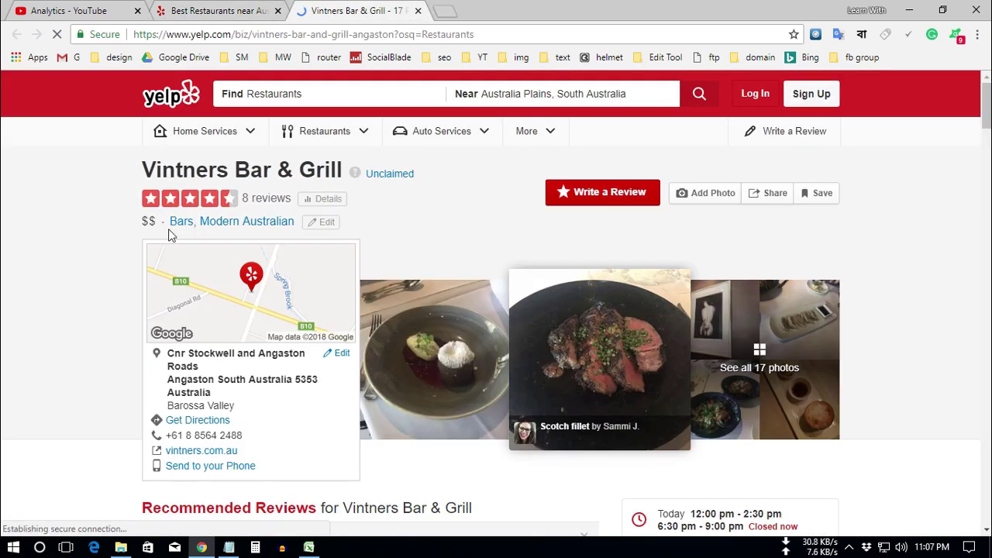
# Open the vintners.com.au website linked from the Yelp listing in a new tab and view it
pyautogui.scroll(-1, 38, 395)
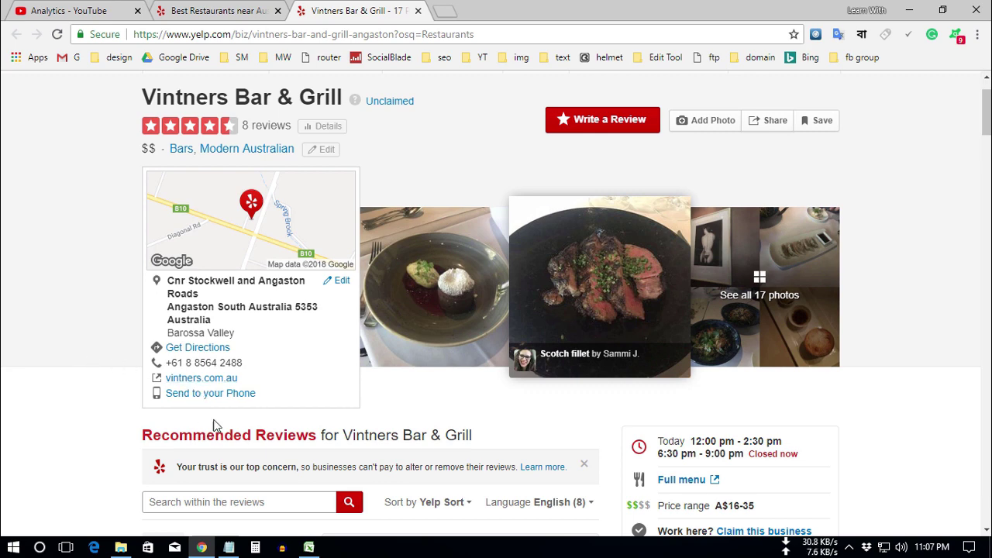
pyautogui.rightClick(210, 386)
pyautogui.click(233, 388)
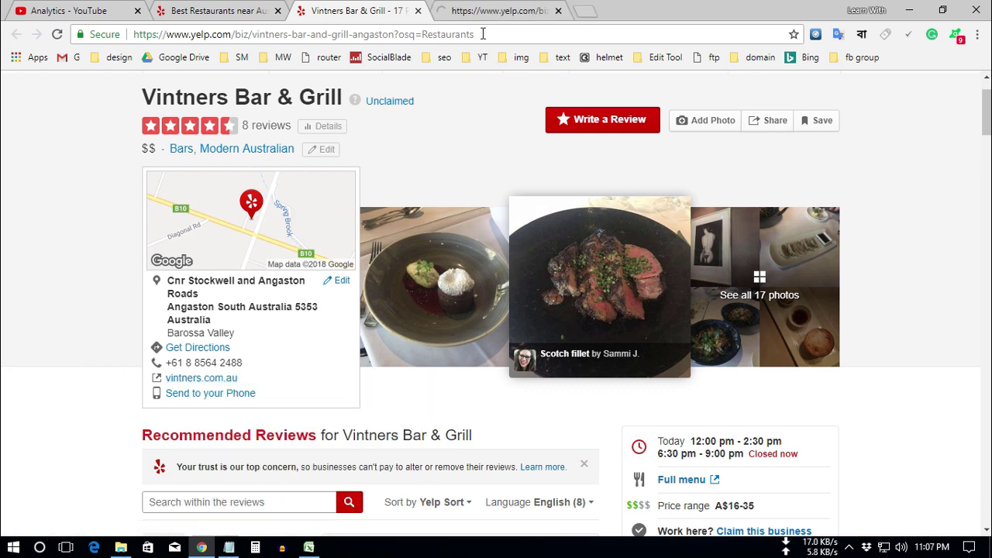
pyautogui.click(477, 11)
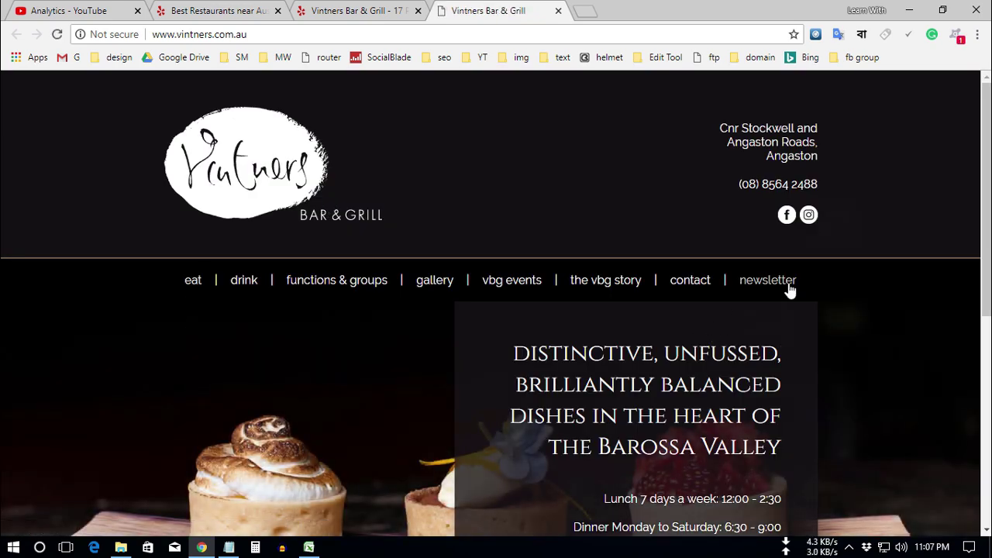
# Open the restaurant's Facebook page from vintners.com.au and view the website's contact details
pyautogui.click(787, 216)
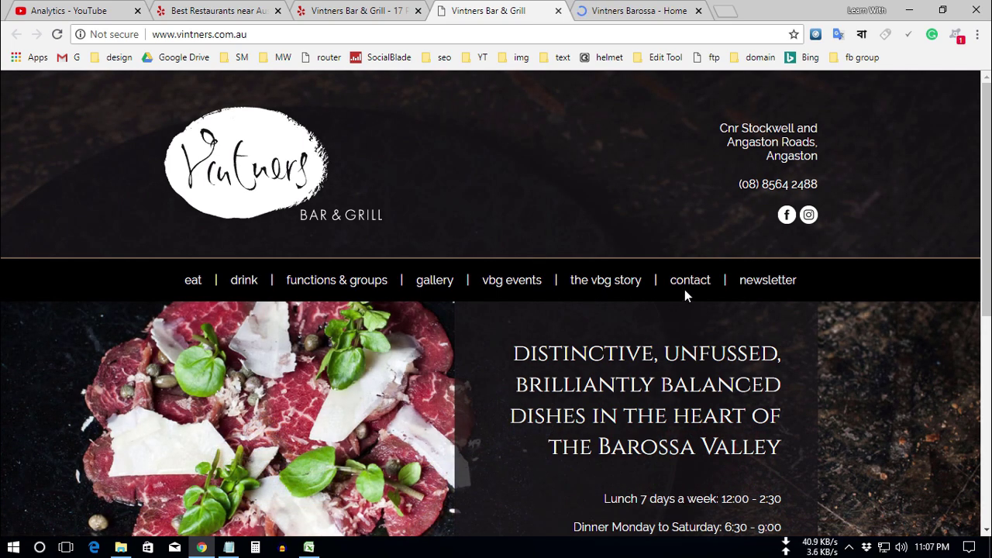
pyautogui.click(687, 287)
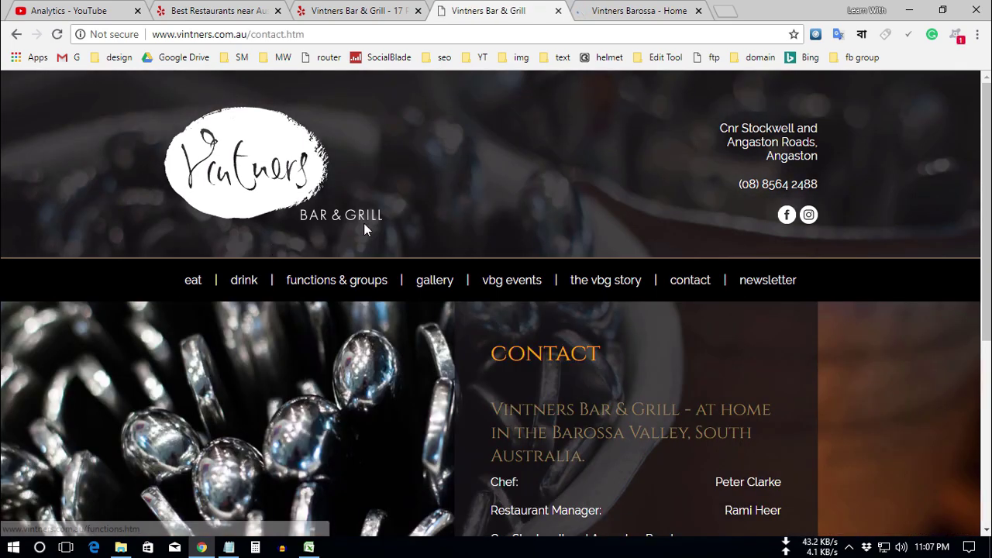
pyautogui.scroll(-3, 405, 205)
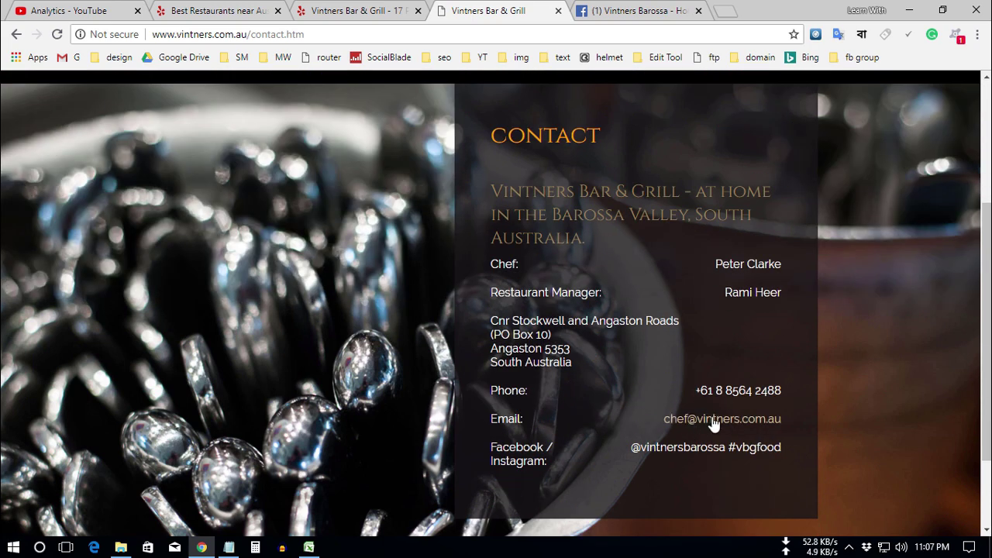
# Copy the name Vintners Bar & Grill from its Yelp listing into cell A2 of the Excel sheet as non-bold 11 pt text
pyautogui.click(351, 7)
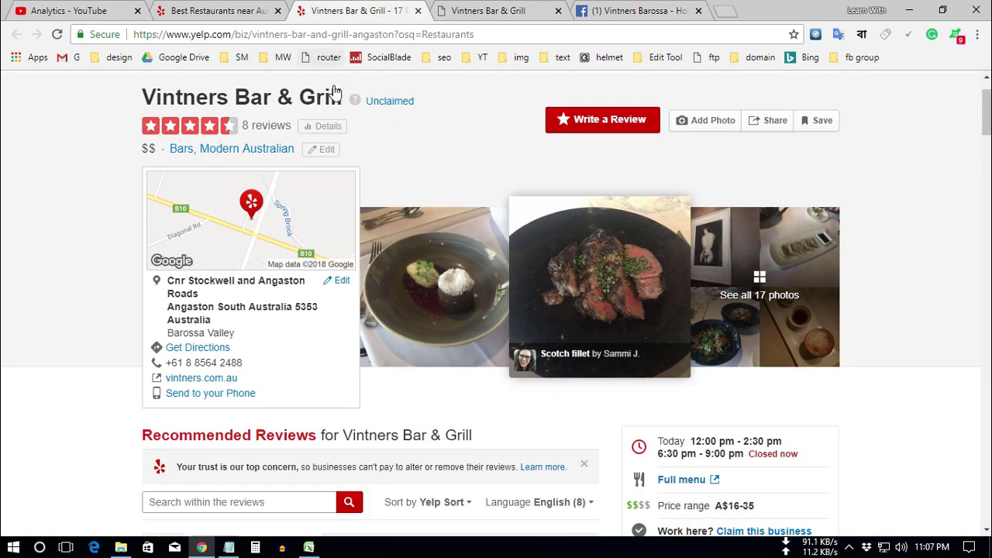
pyautogui.moveTo(344, 96); pyautogui.dragTo(147, 97)
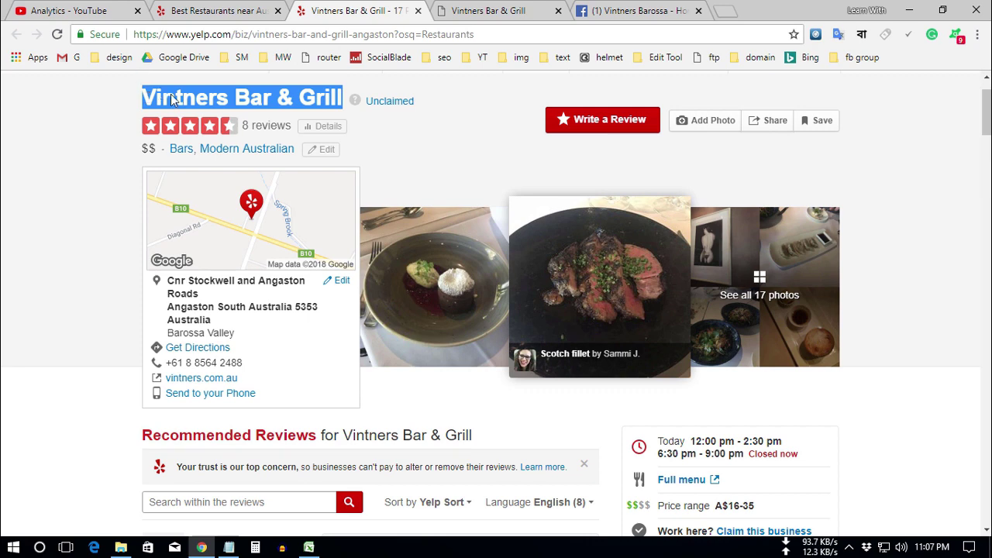
pyautogui.rightClick(172, 99)
pyautogui.click(200, 104)
pyautogui.click(309, 548)
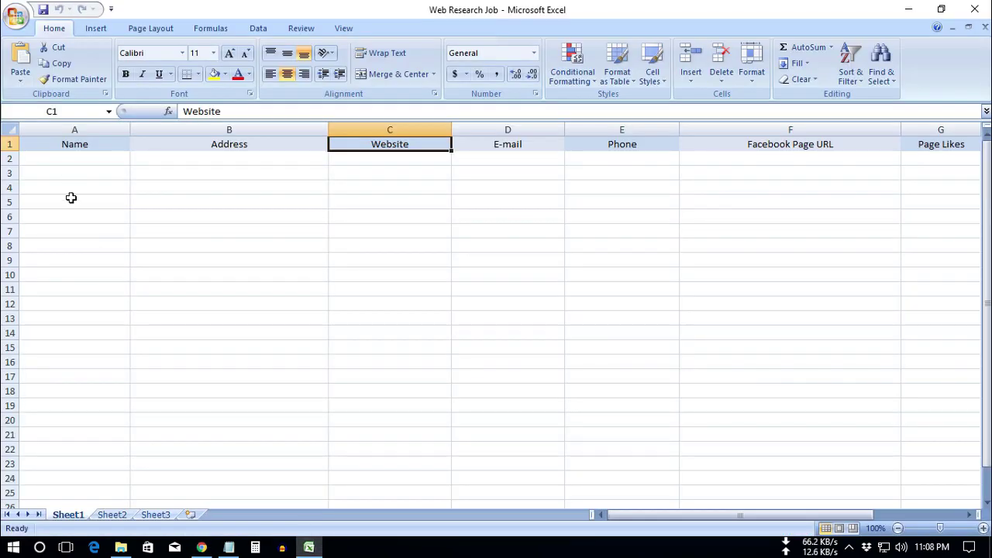
pyautogui.rightClick(69, 158)
pyautogui.click(102, 201)
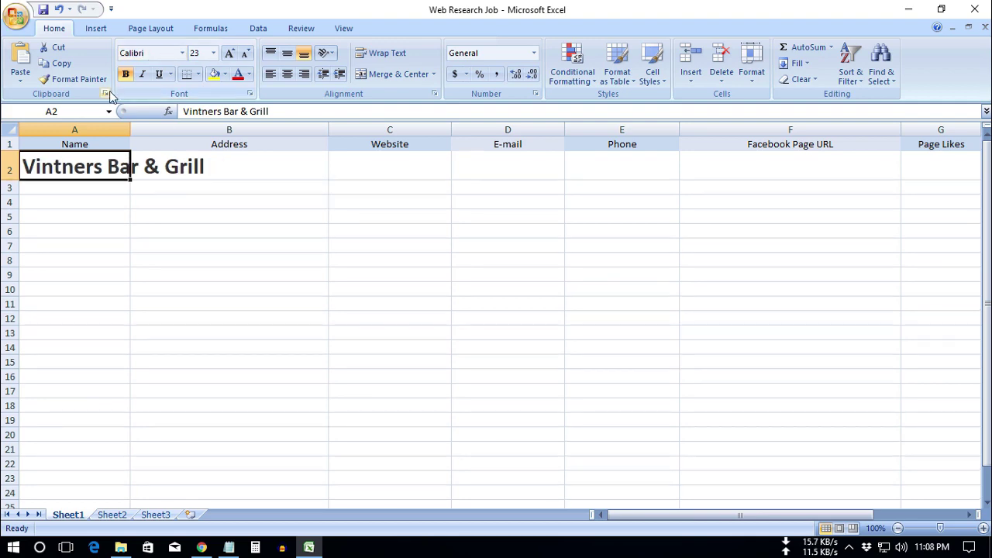
pyautogui.click(213, 53)
pyautogui.click(198, 106)
# Copy the restaurant's full address from the Yelp listing in Chrome into the Address cell B2 of the Excel sheet
pyautogui.click(229, 158)
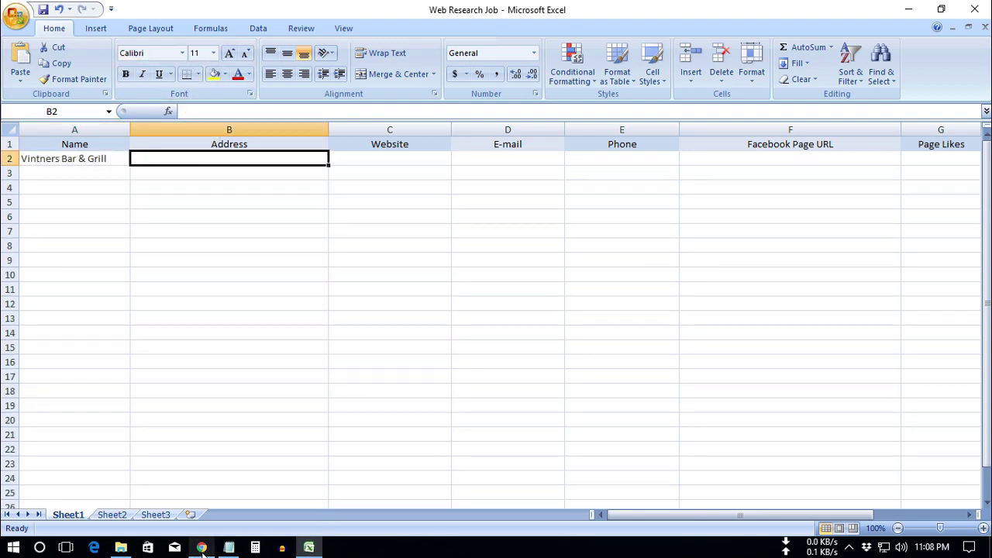
pyautogui.click(201, 547)
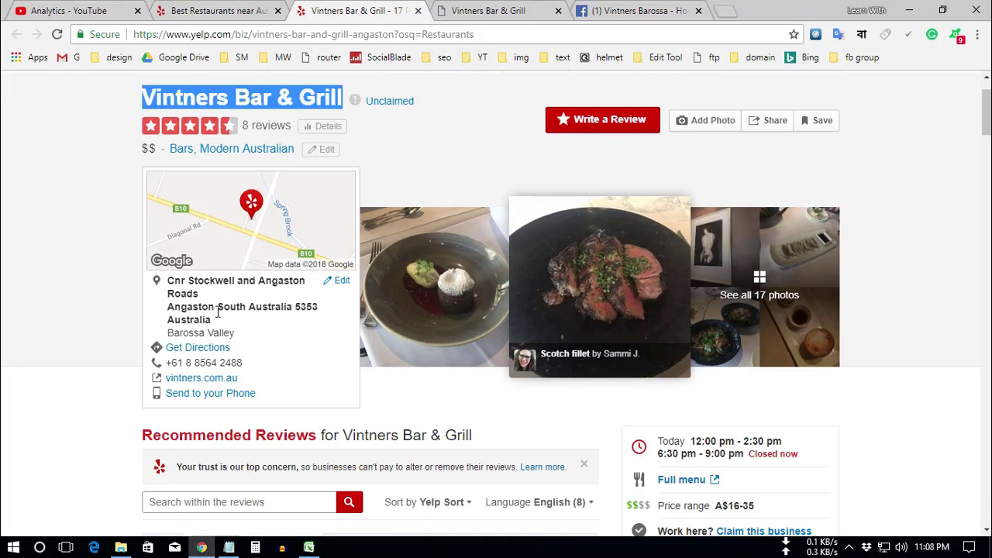
pyautogui.moveTo(216, 322); pyautogui.dragTo(169, 279)
pyautogui.rightClick(190, 312)
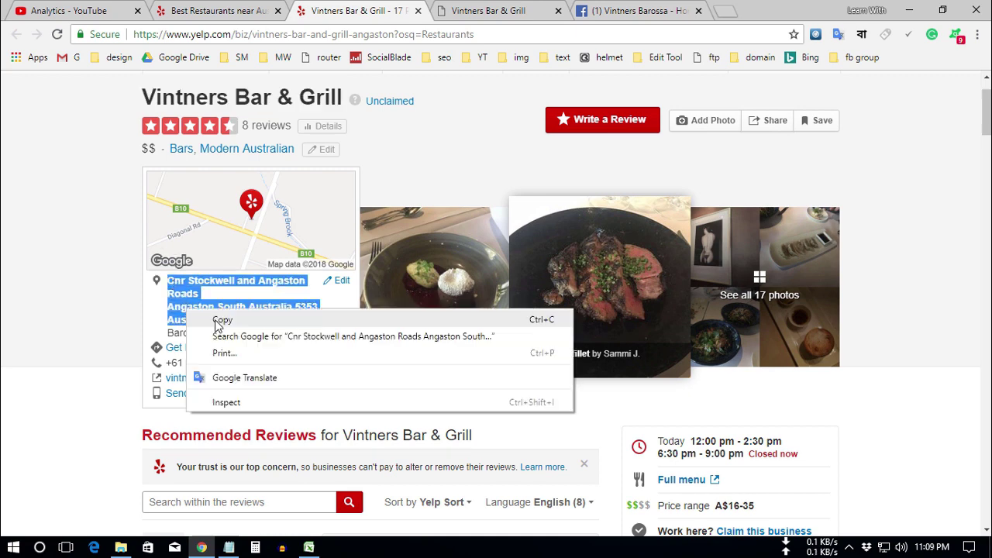
pyautogui.click(218, 321)
pyautogui.click(309, 548)
pyautogui.rightClick(192, 156)
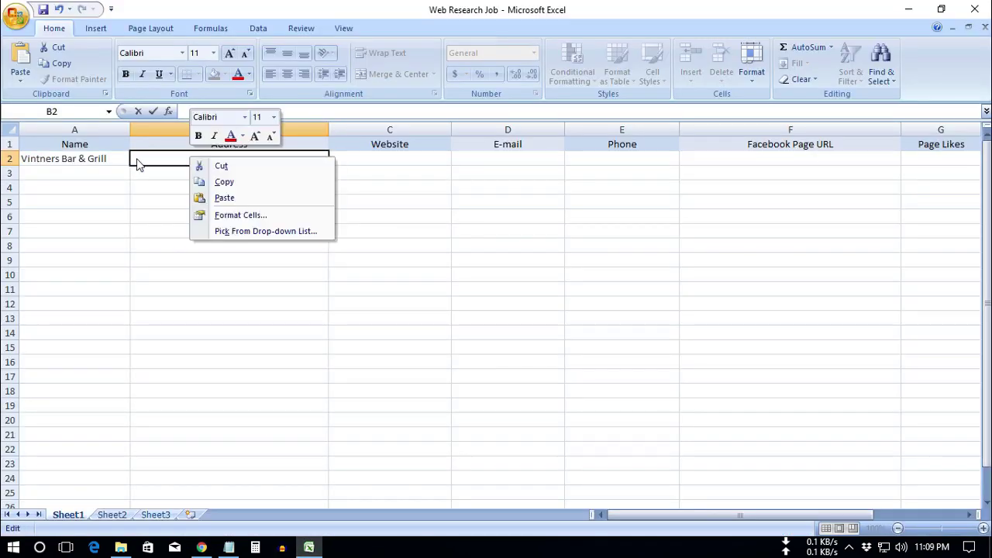
pyautogui.click(220, 115)
pyautogui.hotkey('ctrl', 'v')
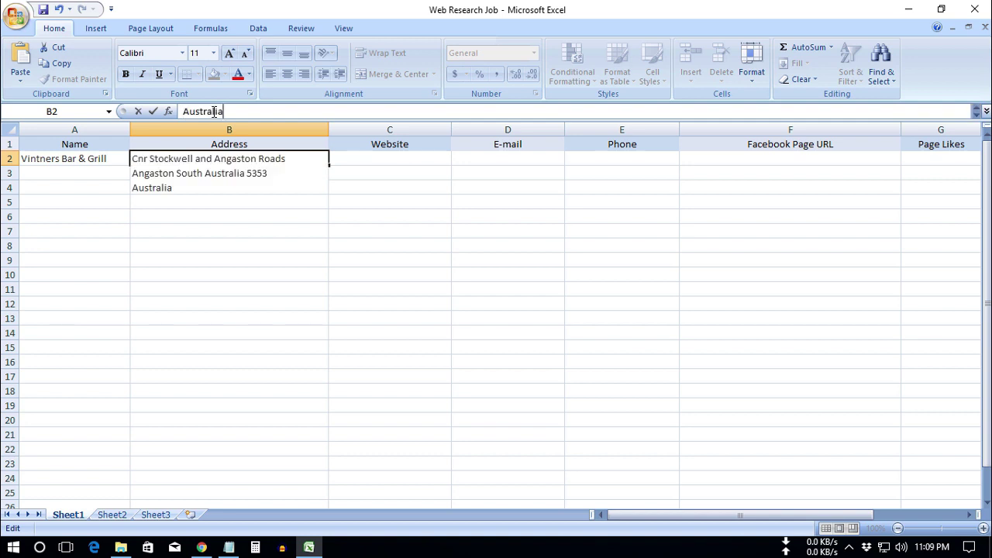
# Remove the line breaks from the address in B2 so it forms a single line
pyautogui.press('BackSpace')
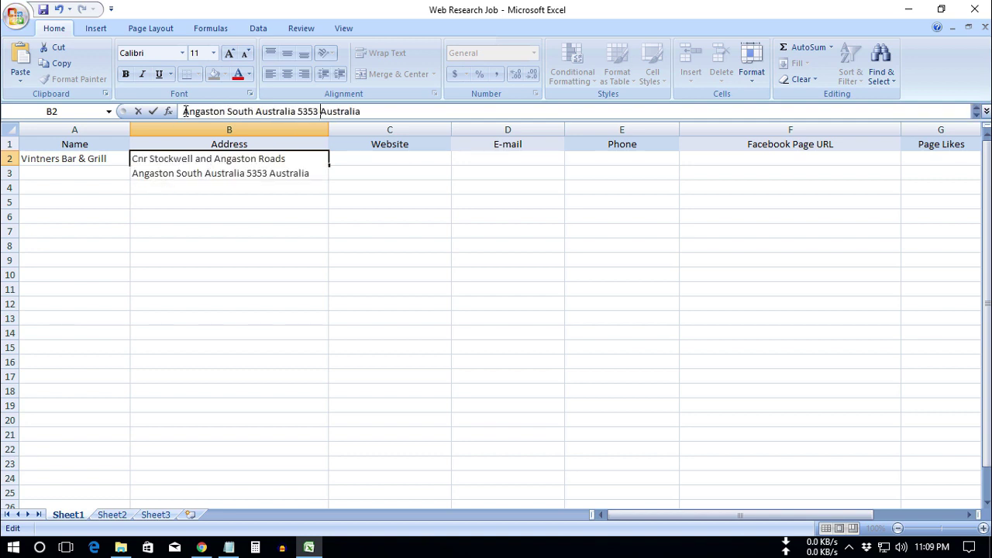
pyautogui.press('BackSpace')
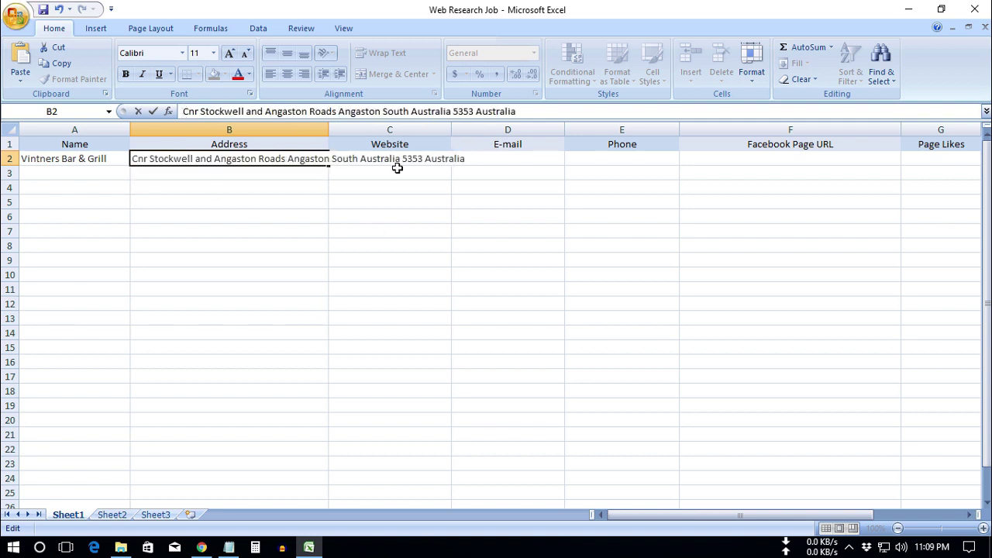
pyautogui.click(247, 173)
pyautogui.click(377, 161)
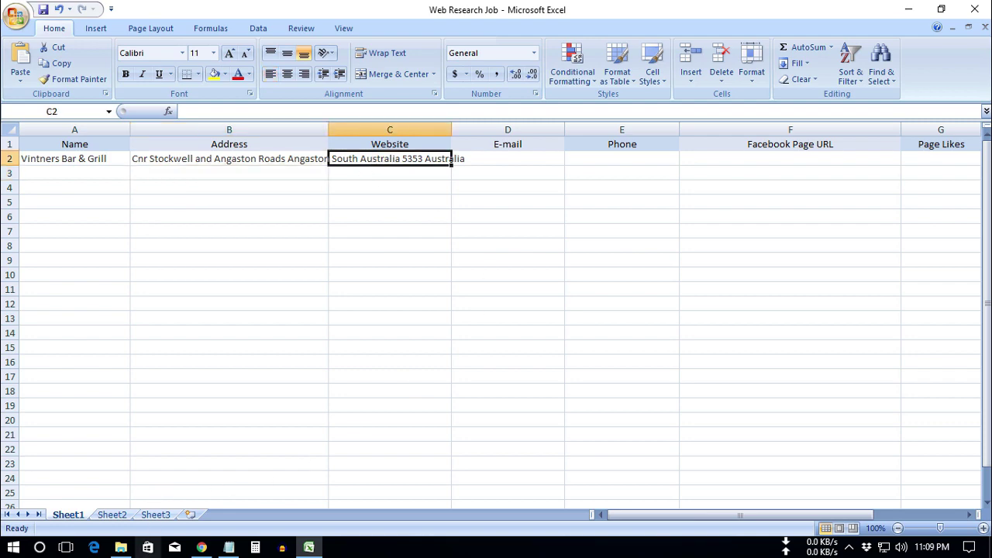
pyautogui.click(202, 547)
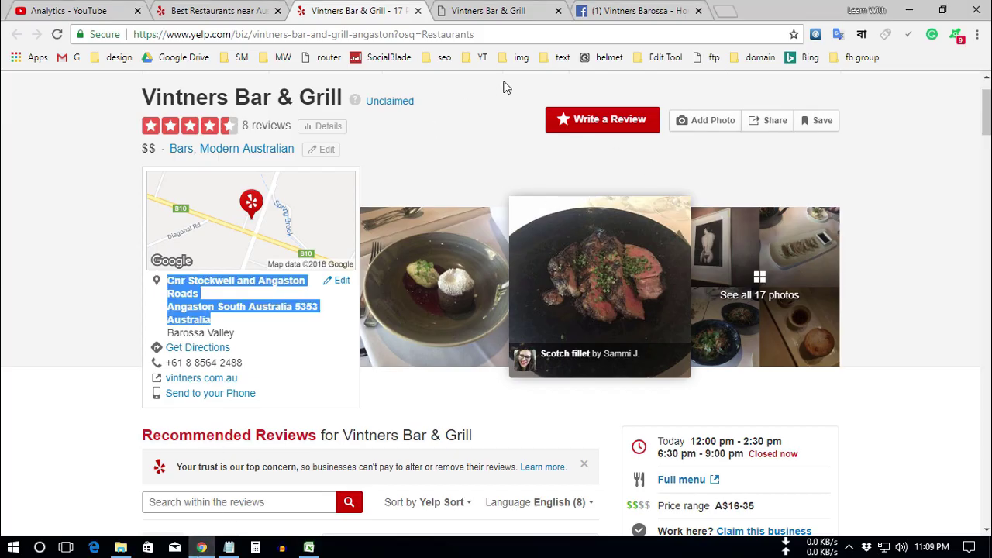
pyautogui.click(506, 10)
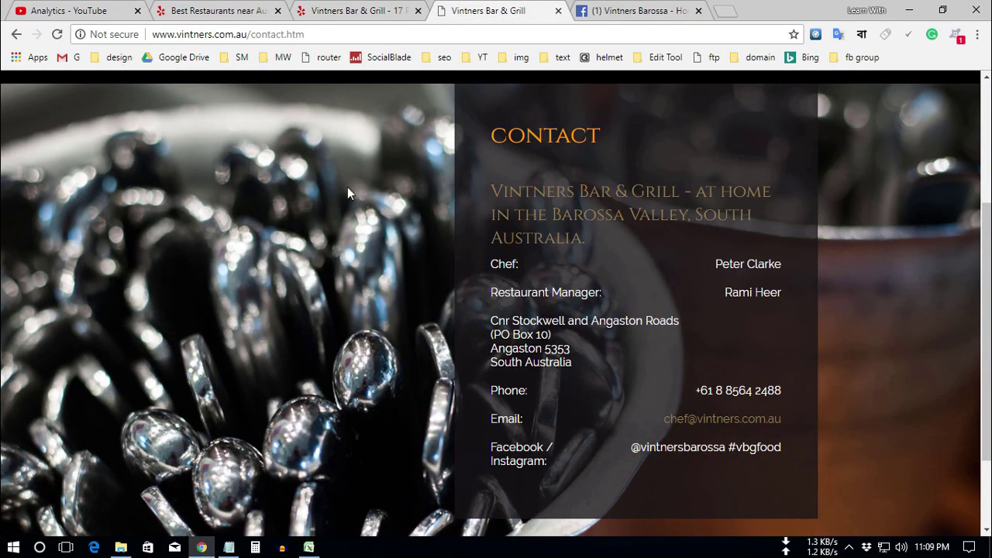
pyautogui.moveTo(249, 35); pyautogui.dragTo(119, 35)
pyautogui.rightClick(227, 41)
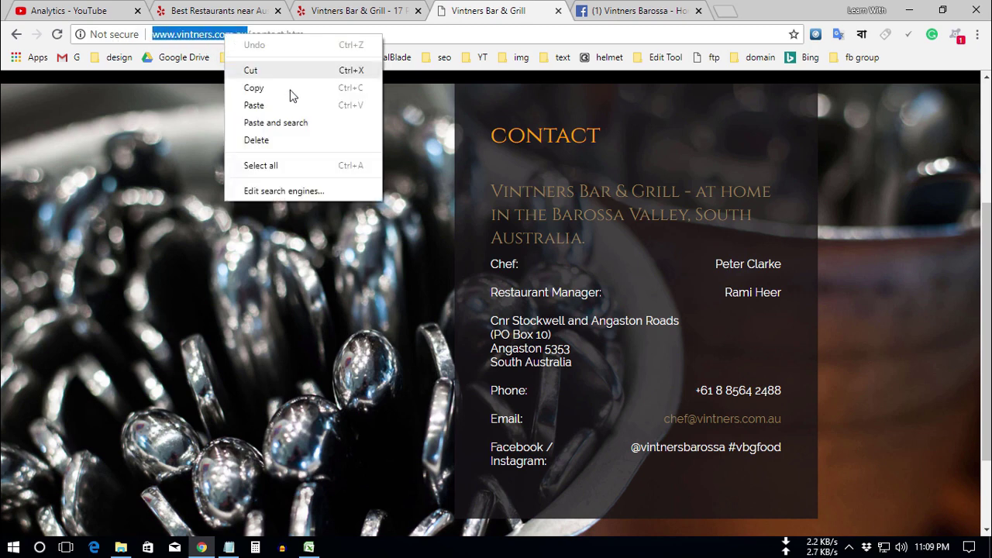
pyautogui.click(252, 86)
pyautogui.click(308, 548)
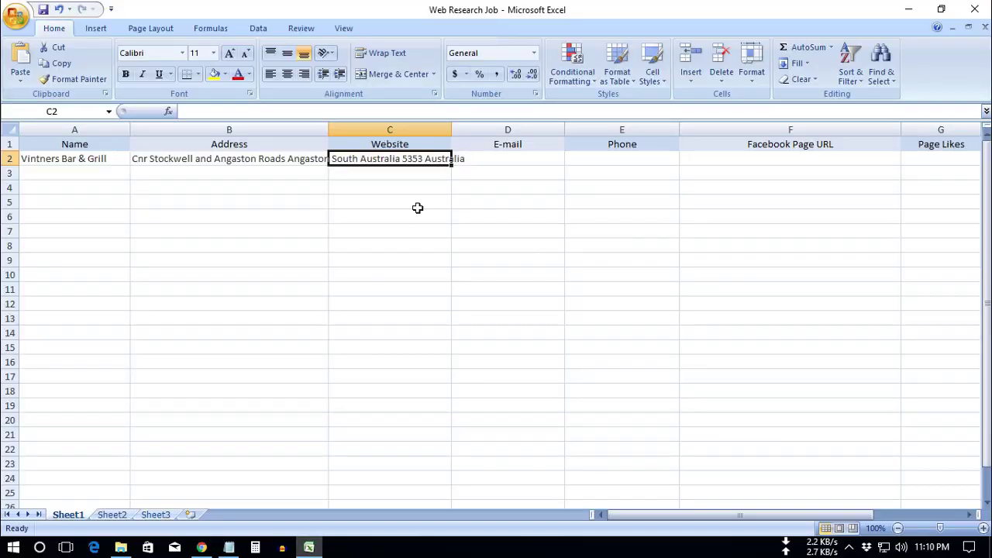
pyautogui.rightClick(405, 160)
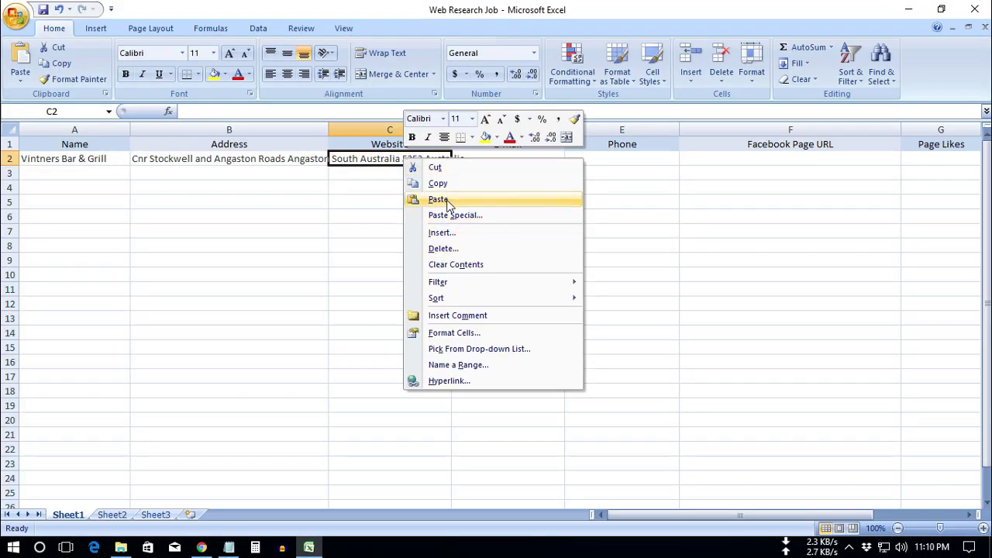
pyautogui.click(419, 199)
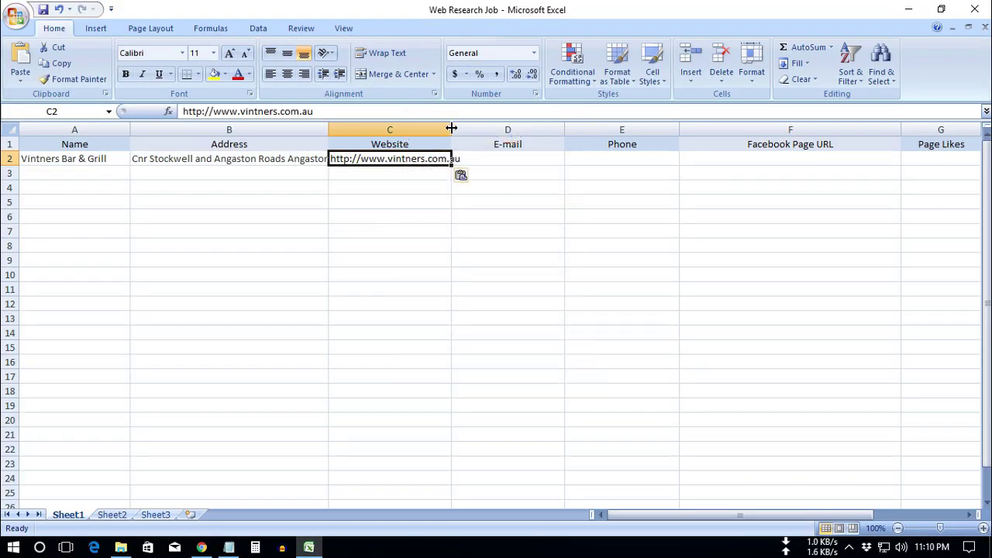
pyautogui.moveTo(451, 128); pyautogui.dragTo(463, 129)
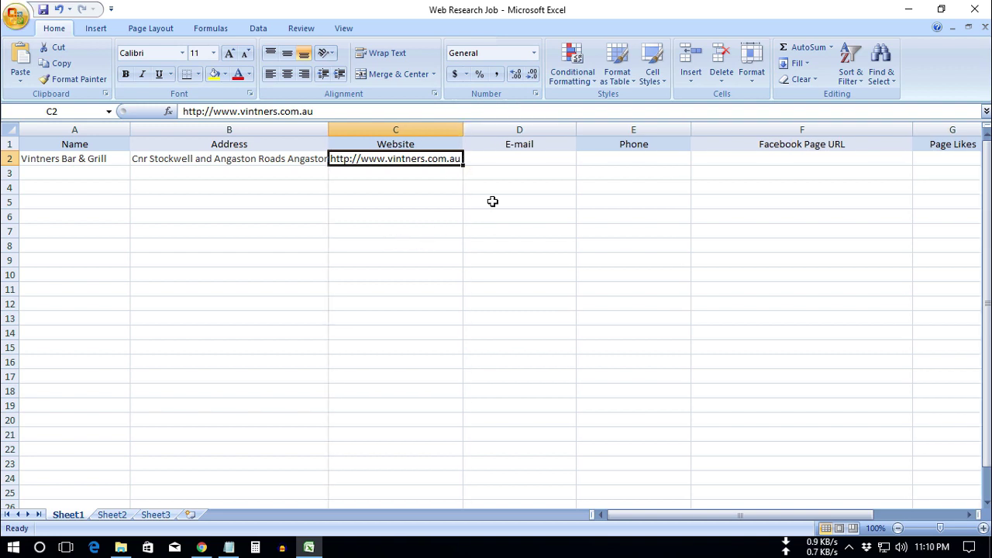
# Copy the restaurant's e-mail from the website's contact page into the Excel E-mail cell D2 and widen column D slightly
pyautogui.click(512, 158)
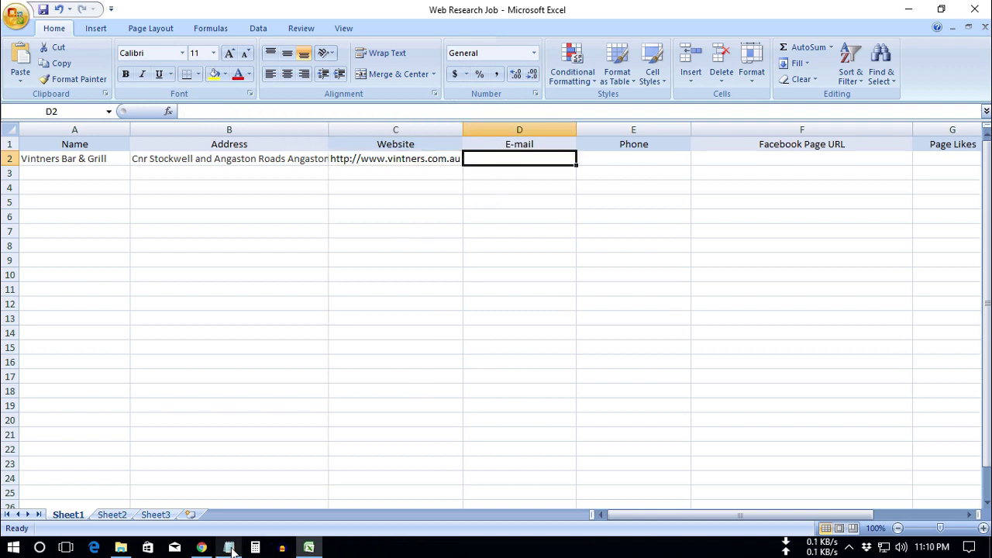
pyautogui.click(200, 548)
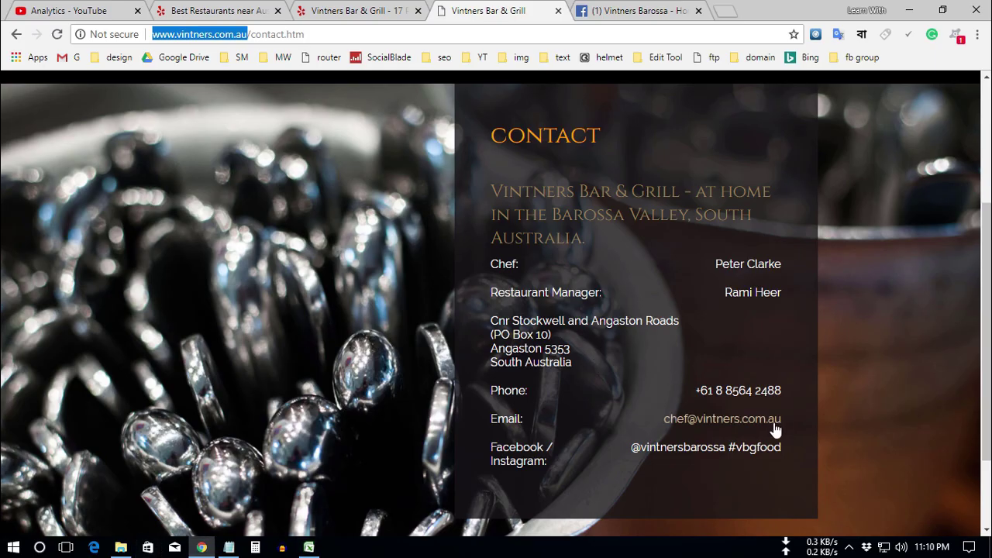
pyautogui.moveTo(664, 420); pyautogui.dragTo(781, 432)
pyautogui.hotkey('ctrl', 'c')
pyautogui.hotkey('alt', 'Tab')
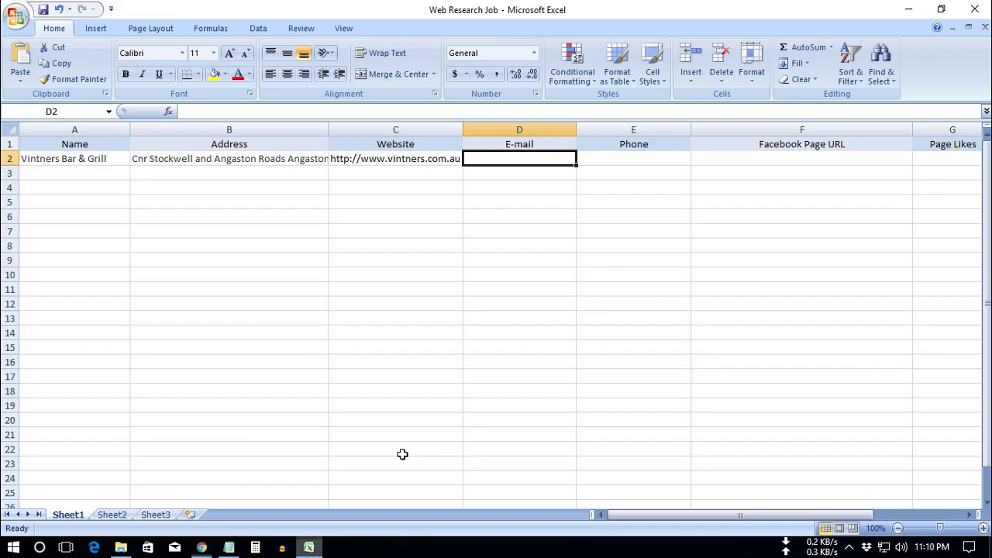
pyautogui.rightClick(515, 159)
pyautogui.click(543, 201)
pyautogui.moveTo(577, 126); pyautogui.dragTo(583, 126)
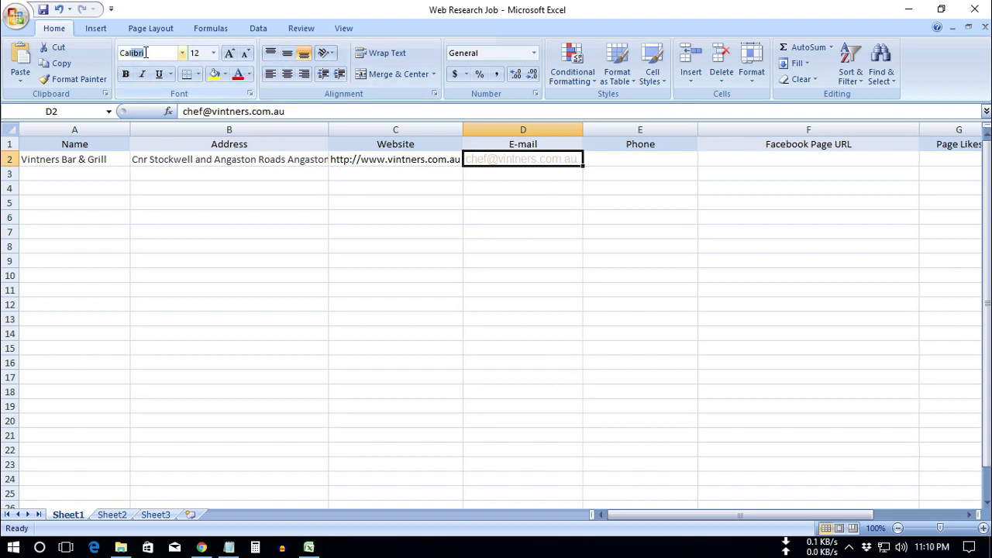
# Format the e-mail in D2 as black Calibri text at size 11
pyautogui.click(214, 52)
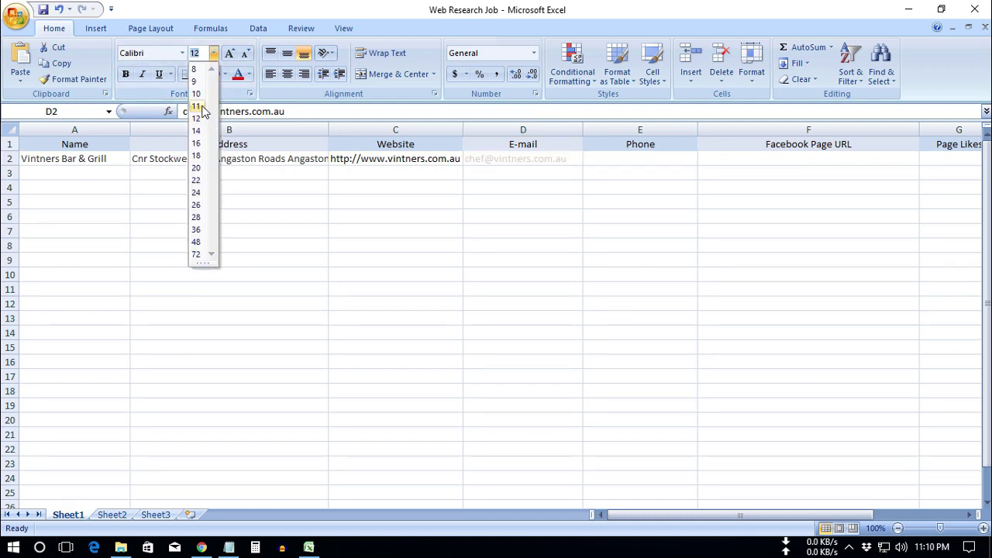
pyautogui.click(199, 105)
pyautogui.click(249, 74)
pyautogui.click(263, 92)
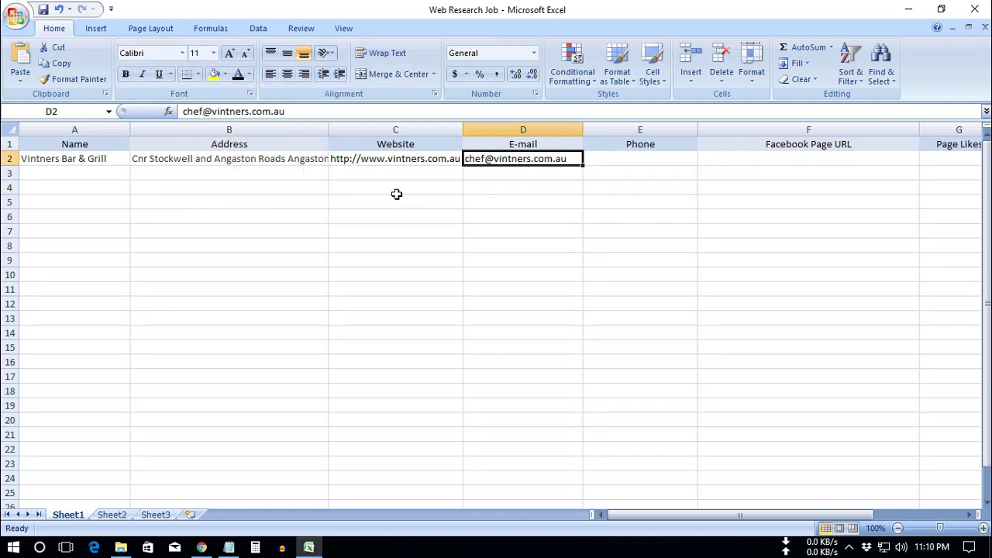
# Copy the restaurant's phone number from the website's contact page into the Phone cell E2 of the Excel sheet
pyautogui.click(211, 538)
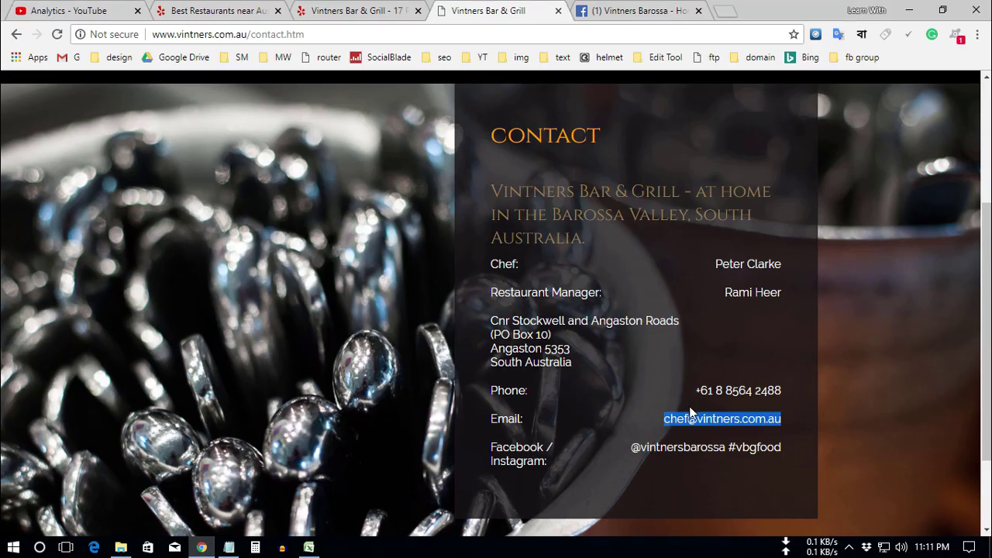
pyautogui.moveTo(697, 391); pyautogui.dragTo(783, 391)
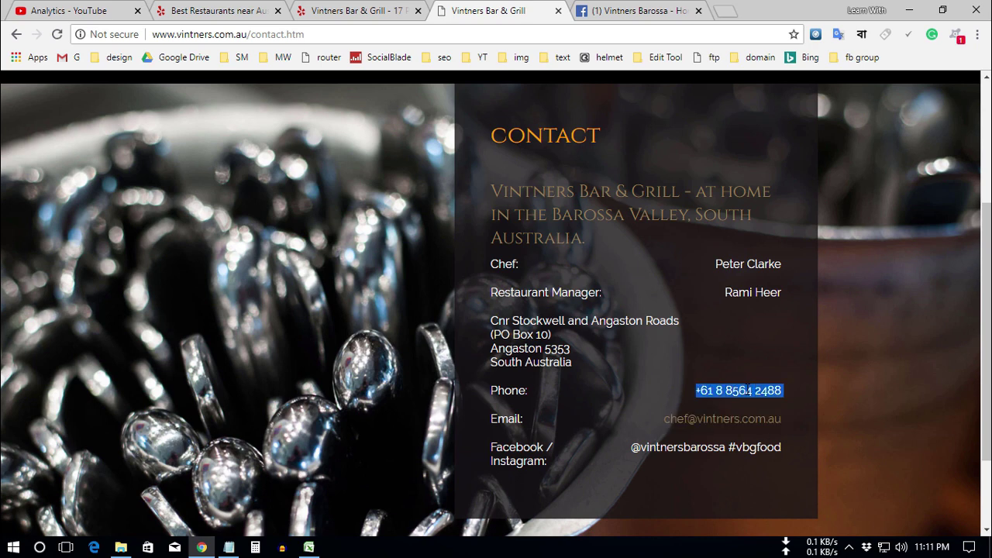
pyautogui.click(309, 548)
pyautogui.rightClick(587, 159)
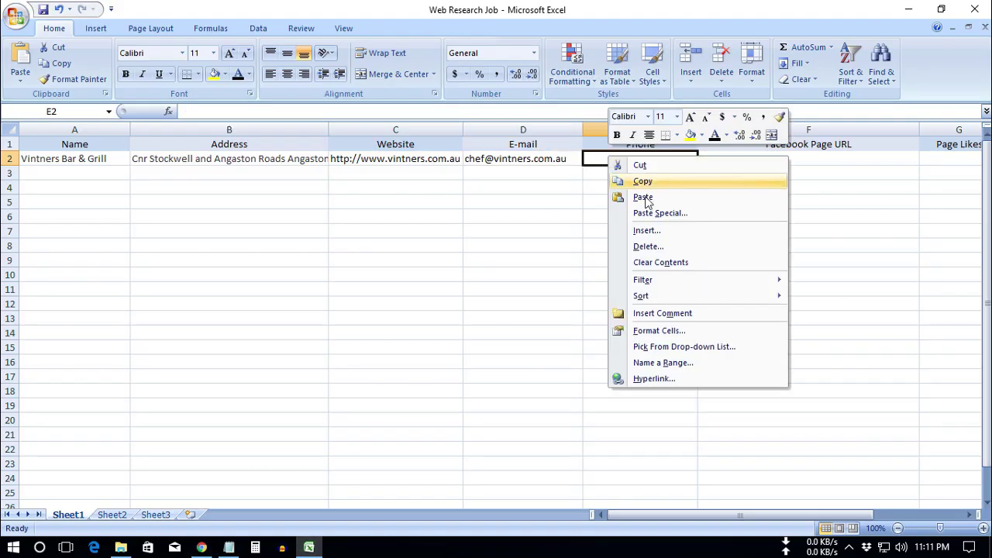
pyautogui.click(615, 193)
# Format the phone number in E2 as black Calibri text at size 11
pyautogui.click(249, 73)
pyautogui.click(270, 93)
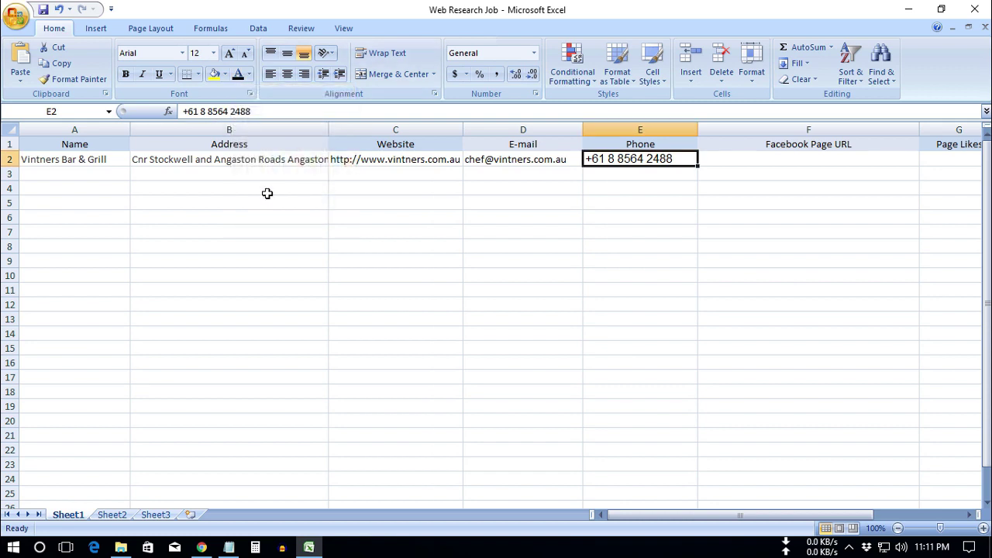
pyautogui.click(213, 53)
pyautogui.click(197, 107)
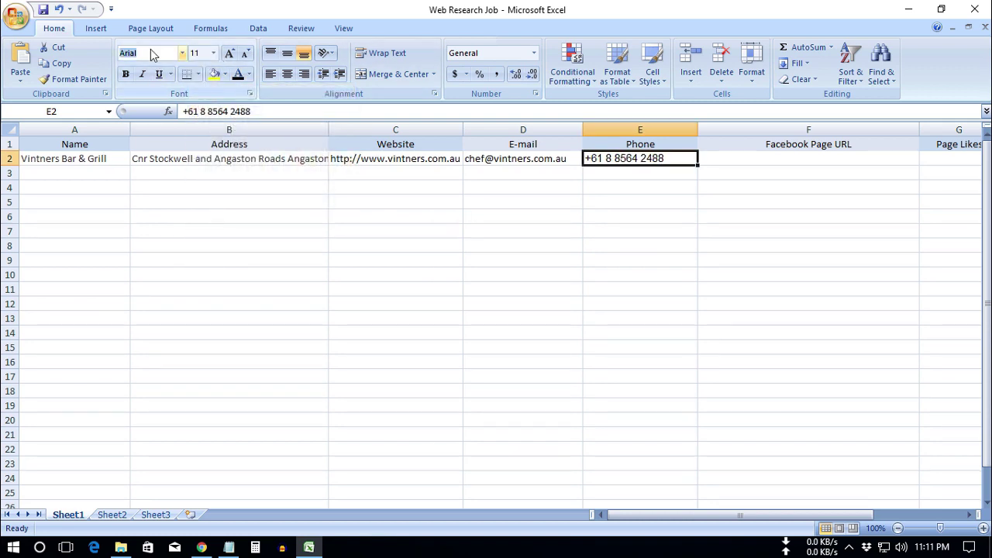
pyautogui.press('Return')
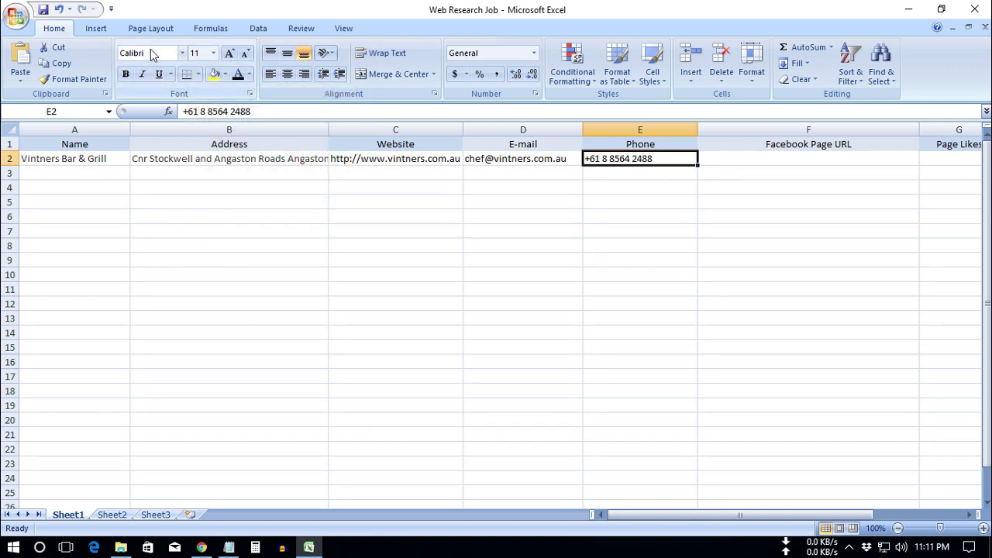
# Copy the Vintners Barossa Facebook page address from Chrome into the Facebook Page URL cell F2 of the Excel sheet
pyautogui.click(733, 158)
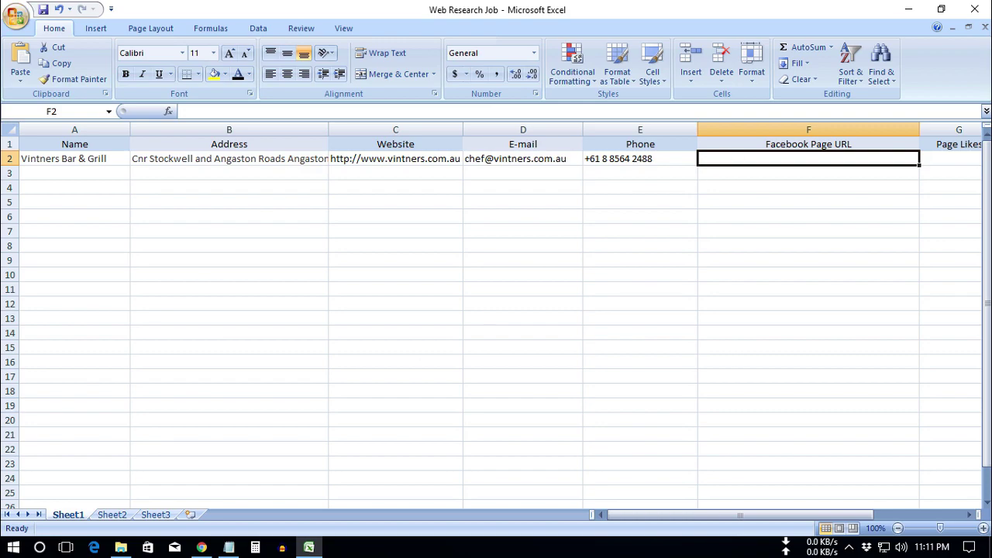
pyautogui.click(201, 547)
pyautogui.hotkey('ctrl', 'Tab')
pyautogui.click(310, 34)
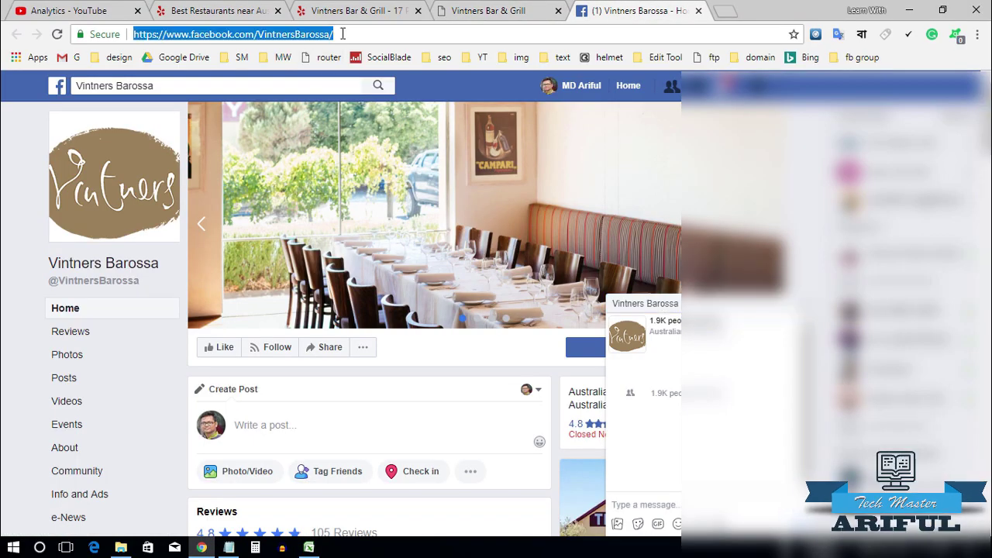
pyautogui.click(308, 548)
pyautogui.rightClick(754, 159)
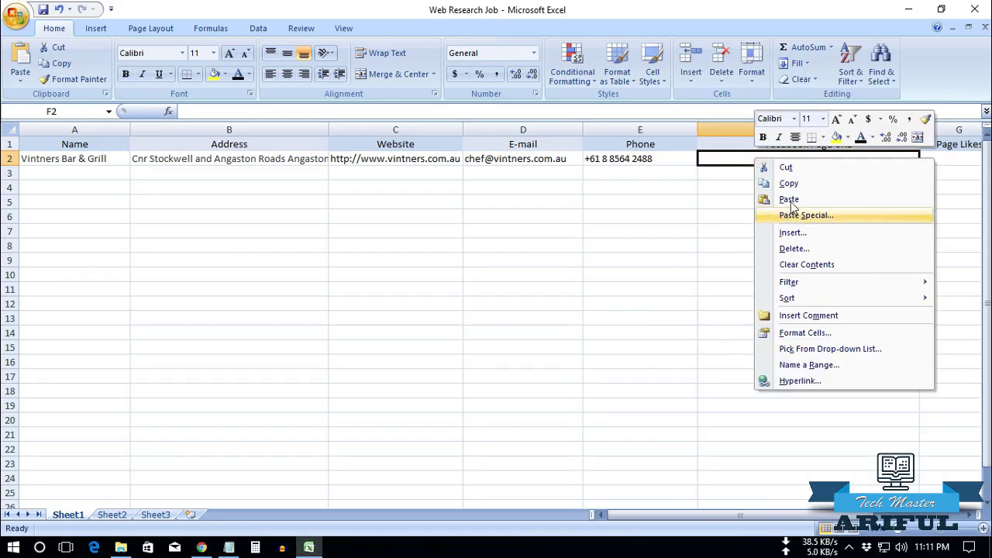
pyautogui.click(783, 197)
# Look up the page's like count on Facebook and enter 1954 in the Page Likes cell G2
pyautogui.click(957, 163)
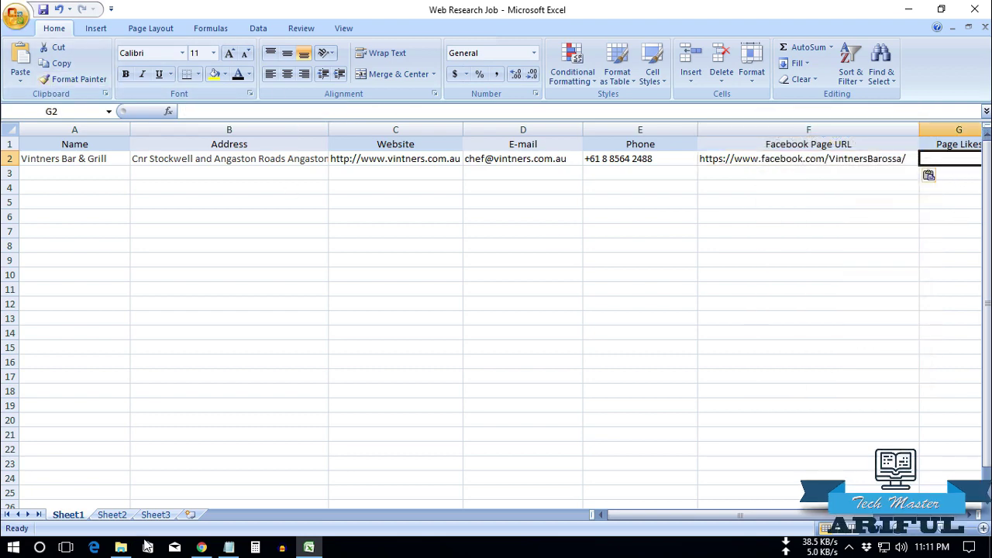
pyautogui.click(201, 547)
pyautogui.click(802, 303)
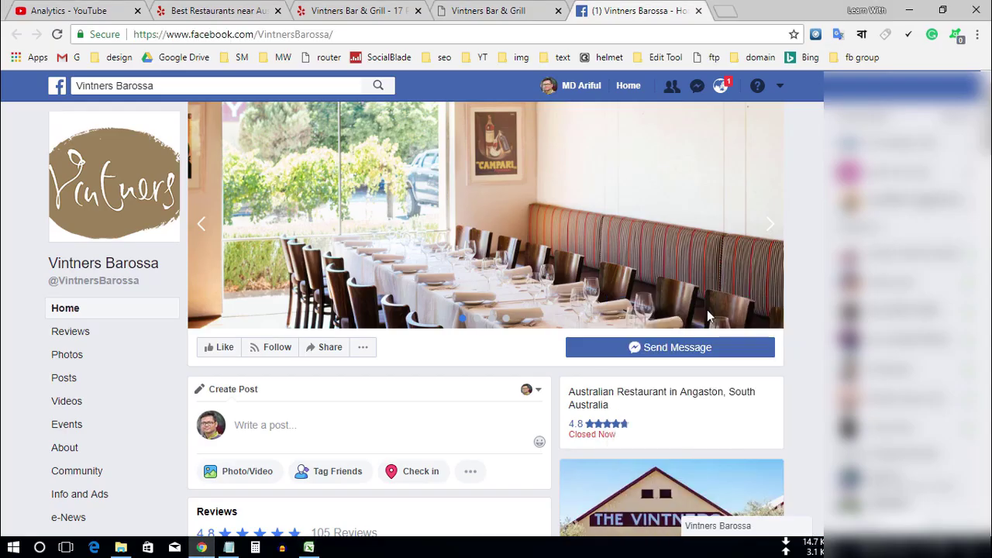
pyautogui.scroll(-5, 533, 420)
pyautogui.click(308, 548)
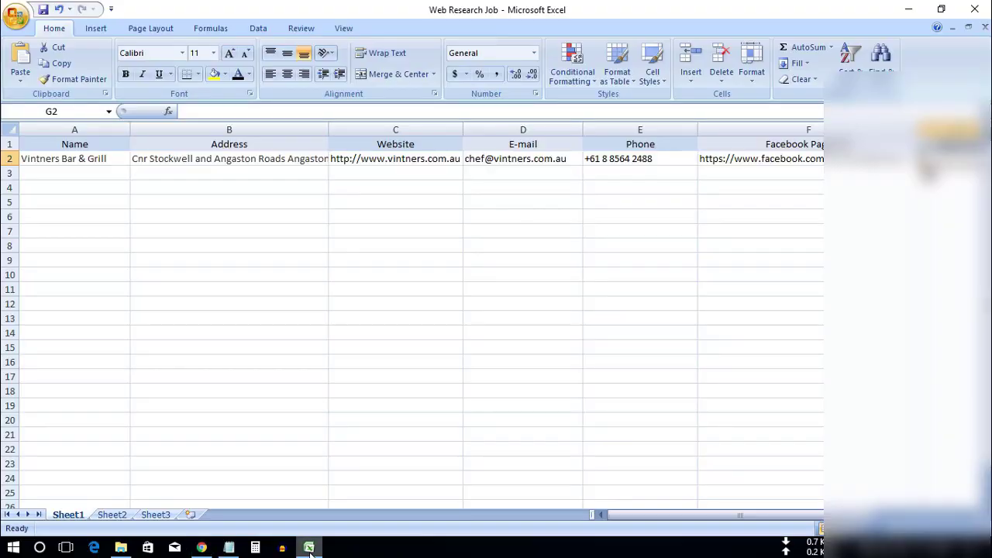
pyautogui.write('1954')
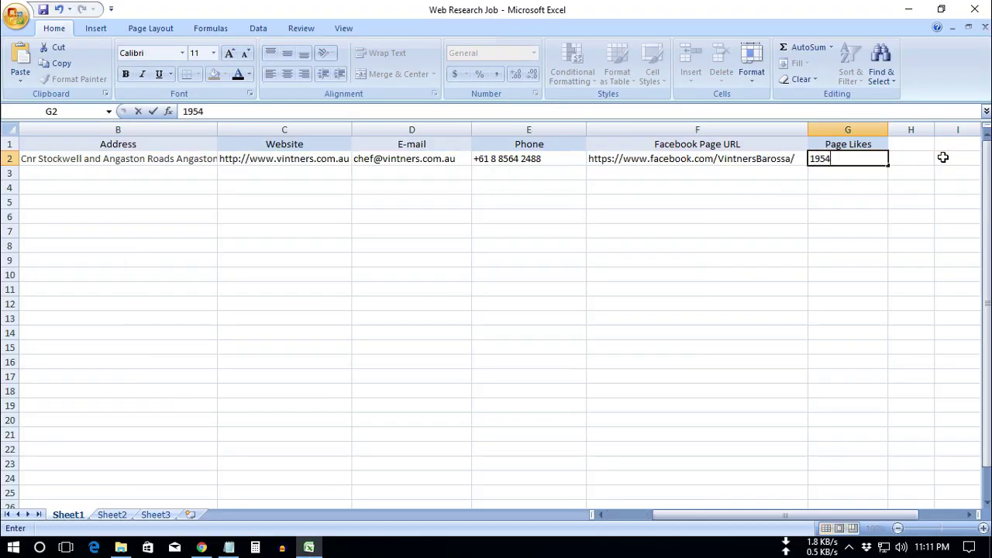
# Narrow the Phone column E slightly and select cell A3 for the next restaurant
pyautogui.moveTo(655, 514); pyautogui.dragTo(601, 514)
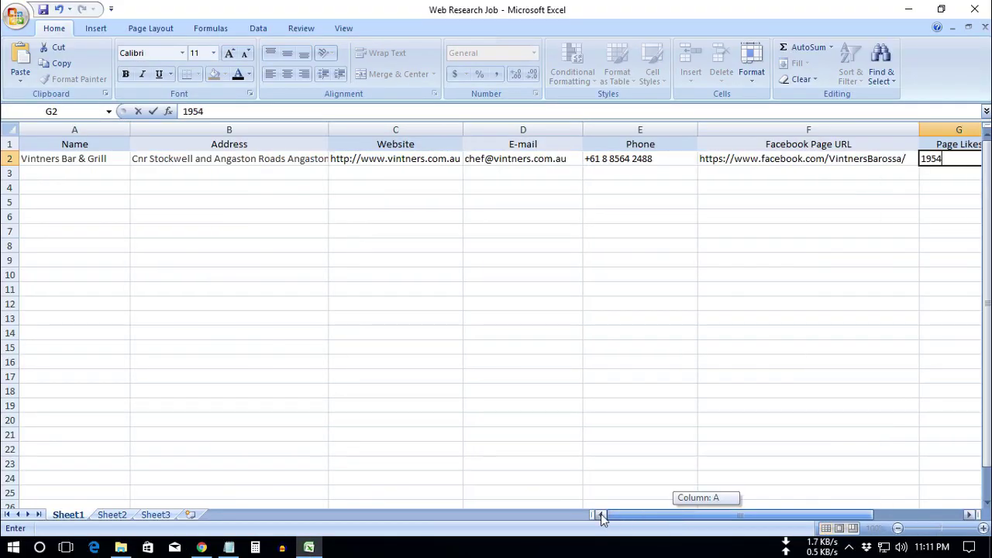
pyautogui.click(693, 128)
pyautogui.moveTo(693, 128); pyautogui.dragTo(668, 129)
pyautogui.click(79, 177)
# Switch to Chrome and close the Vintners Yelp, website and Facebook pages, keeping the Yelp restaurant search results open
pyautogui.hotkey('alt', 'Tab')
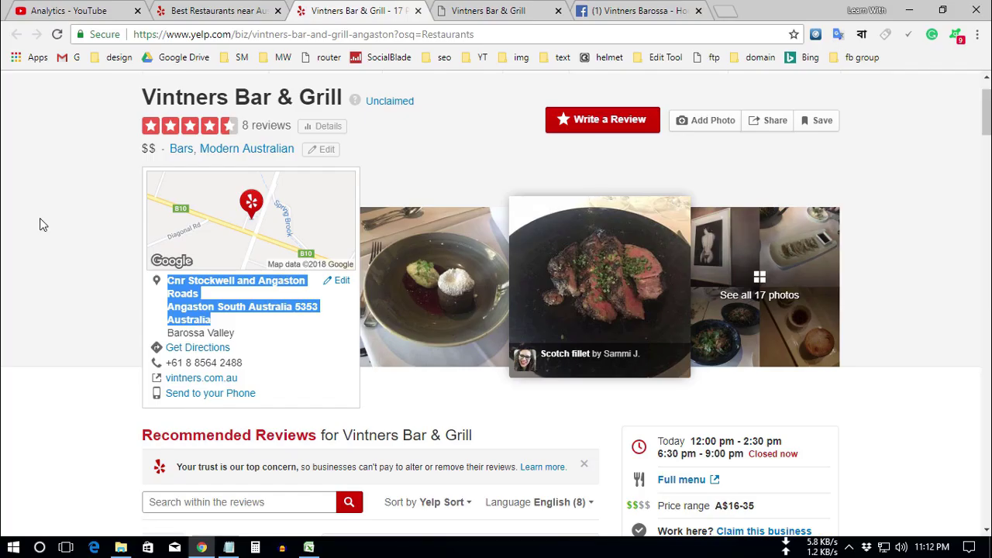
pyautogui.click(76, 222)
pyautogui.click(558, 11)
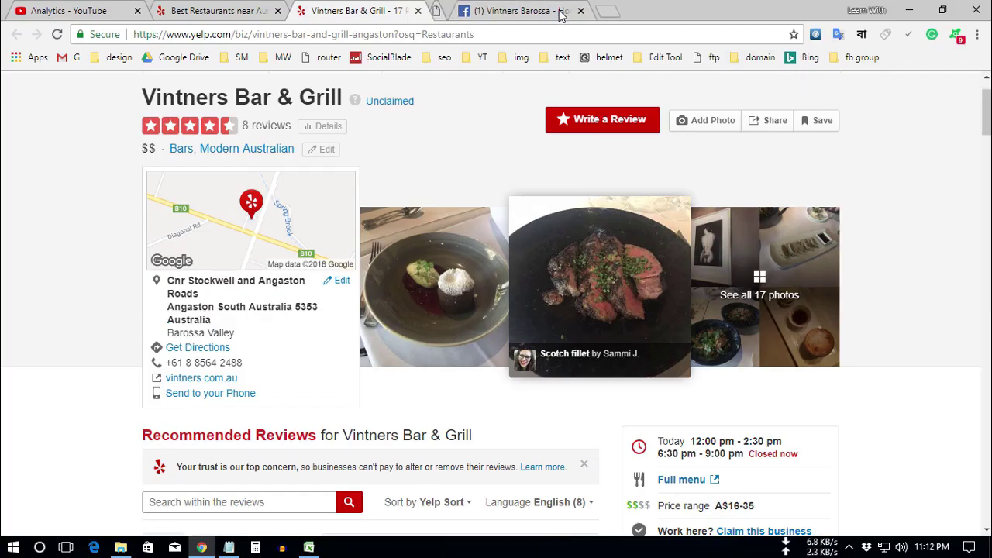
pyautogui.click(558, 11)
pyautogui.click(418, 11)
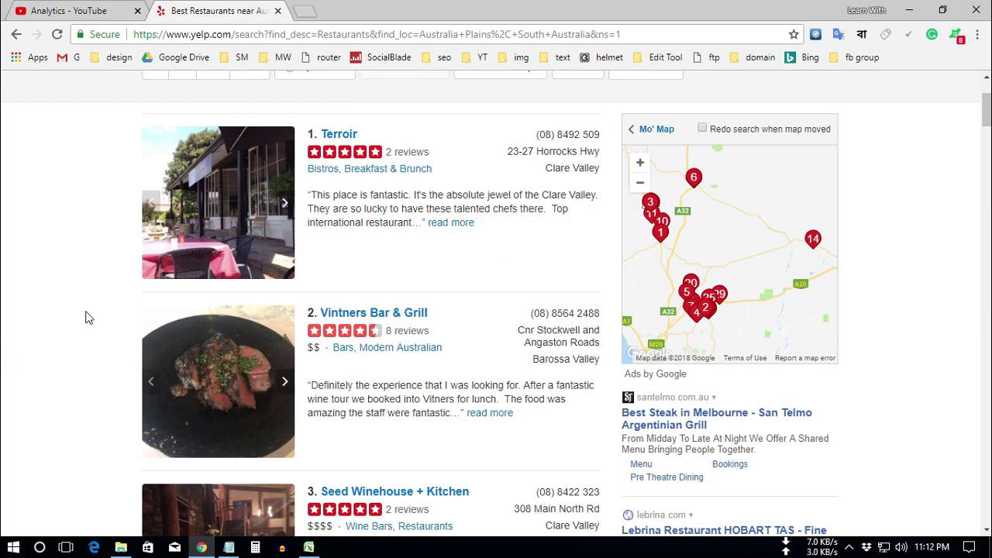
# Open the Greenock Creek Tavern listing from the Yelp results in a new tab and display it
pyautogui.scroll(-5, 84, 318)
pyautogui.scroll(-2, 84, 318)
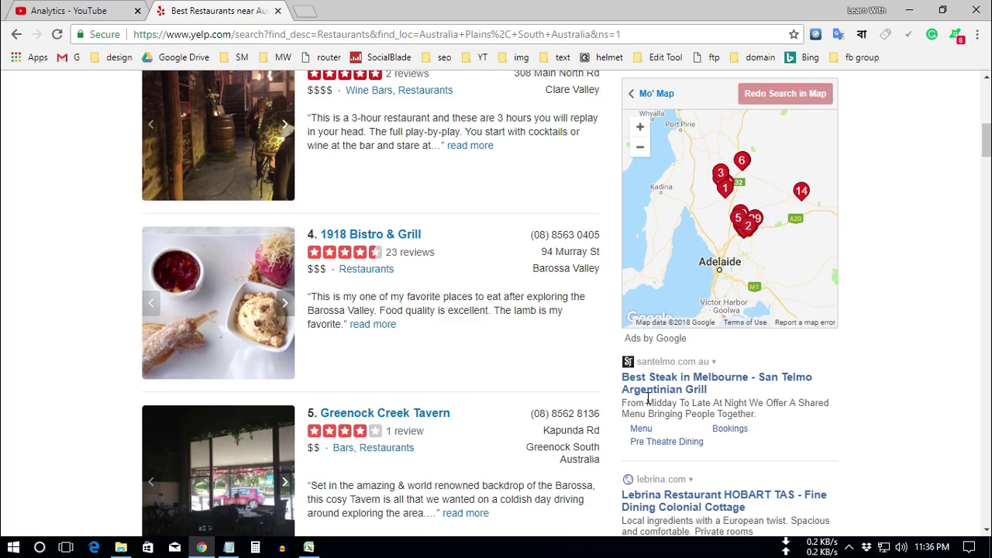
pyautogui.scroll(-1, 450, 412)
pyautogui.rightClick(407, 343)
pyautogui.click(435, 348)
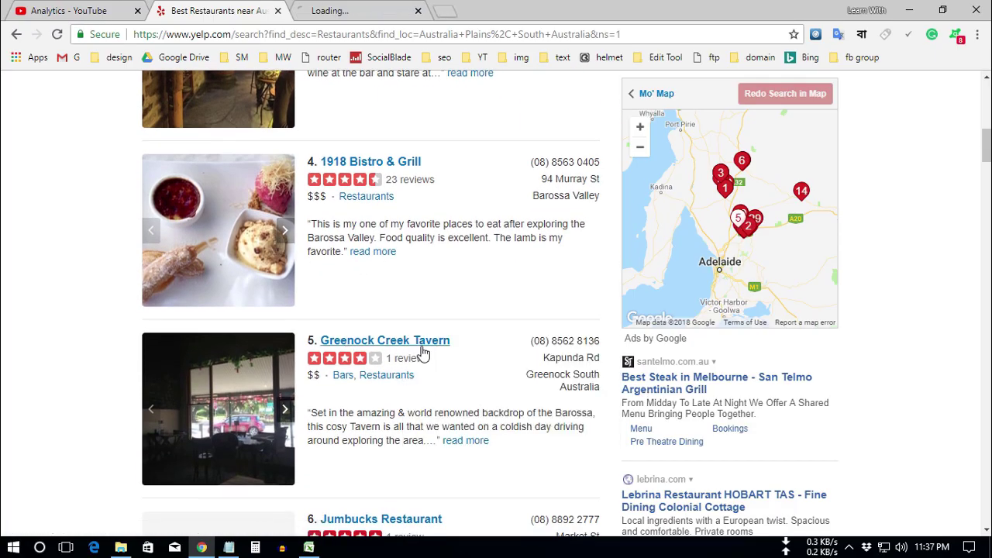
pyautogui.scroll(4, 370, 307)
pyautogui.scroll(2, 374, 312)
pyautogui.click(357, 11)
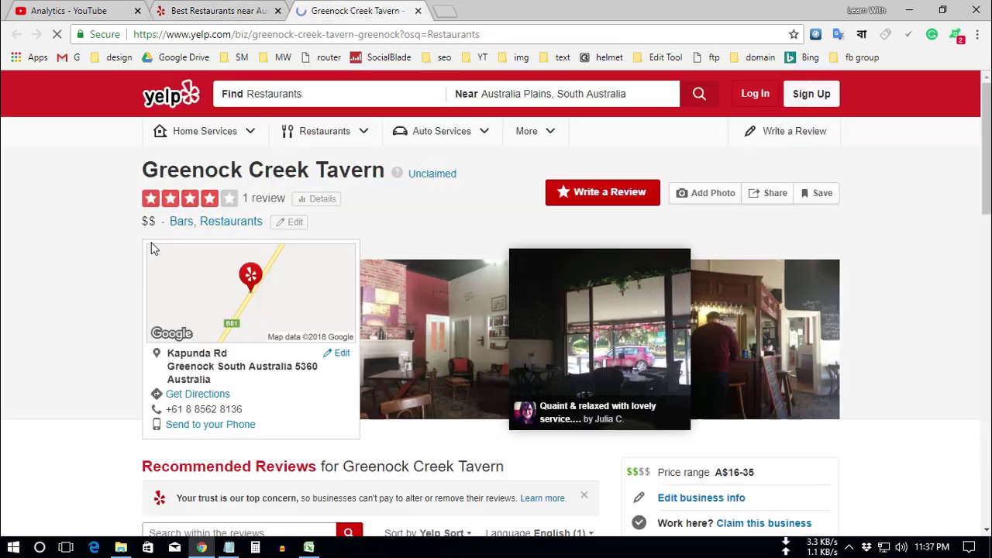
# Search Google for "Greenock Creek Tavern" using the restaurant name on its Yelp page
pyautogui.scroll(-1, 71, 278)
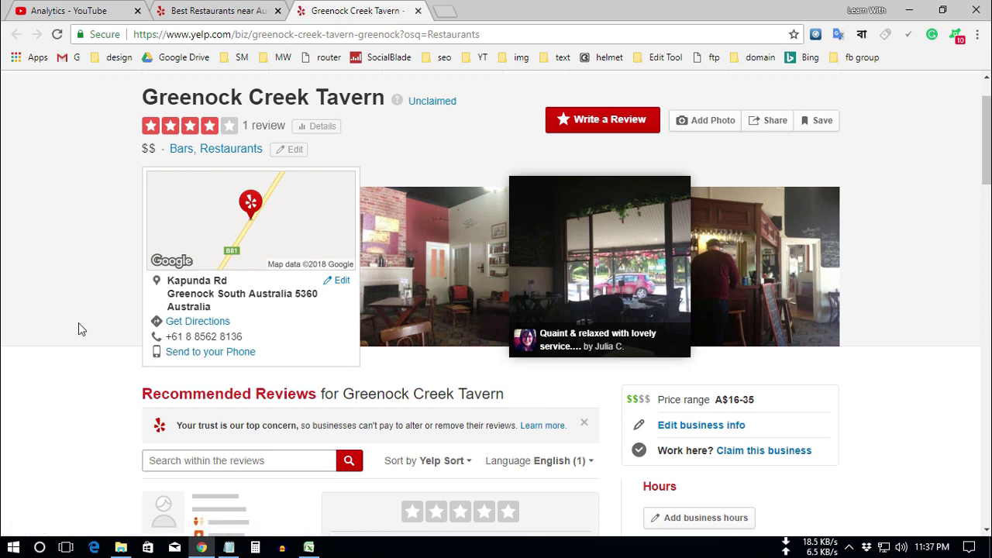
pyautogui.scroll(1, 93, 329)
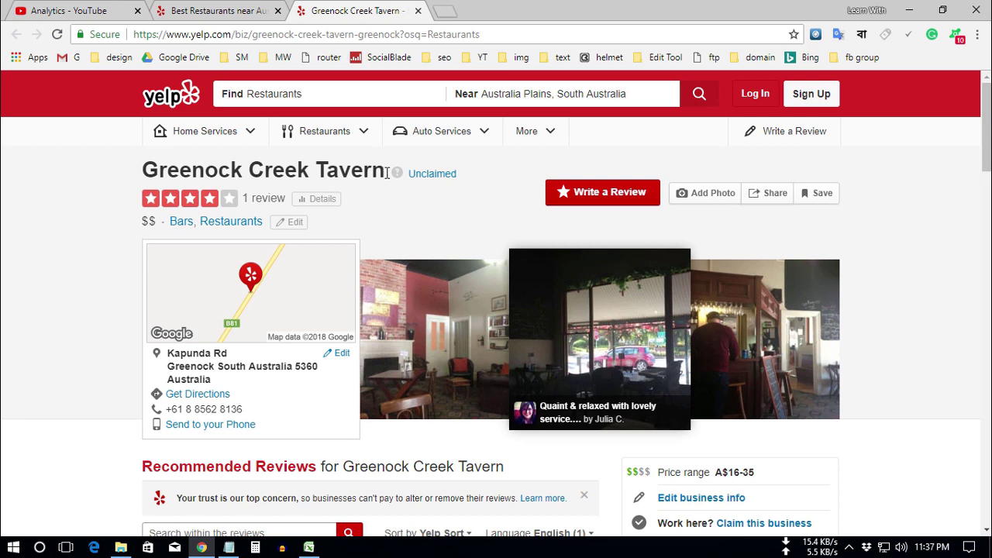
pyautogui.moveTo(386, 172); pyautogui.dragTo(144, 172)
pyautogui.rightClick(159, 175)
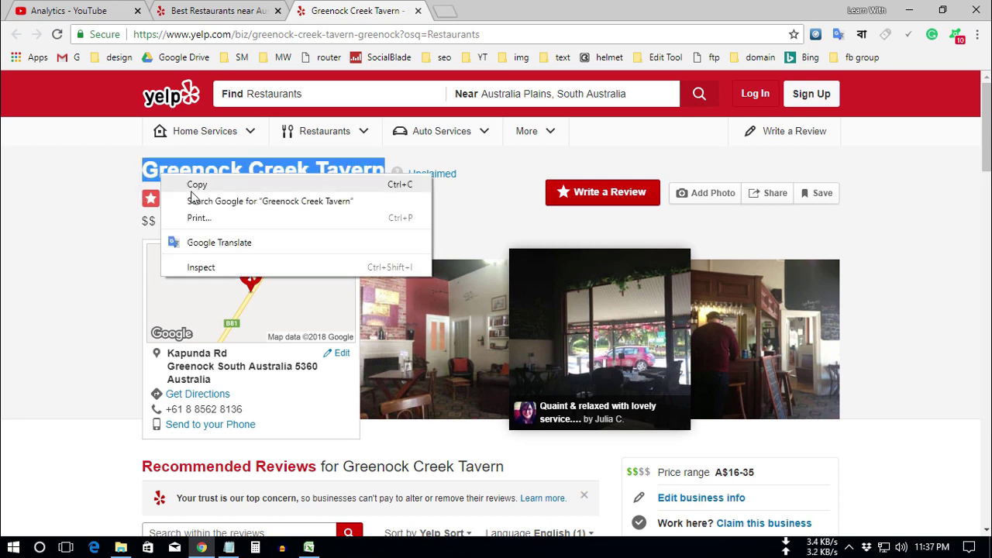
pyautogui.click(194, 201)
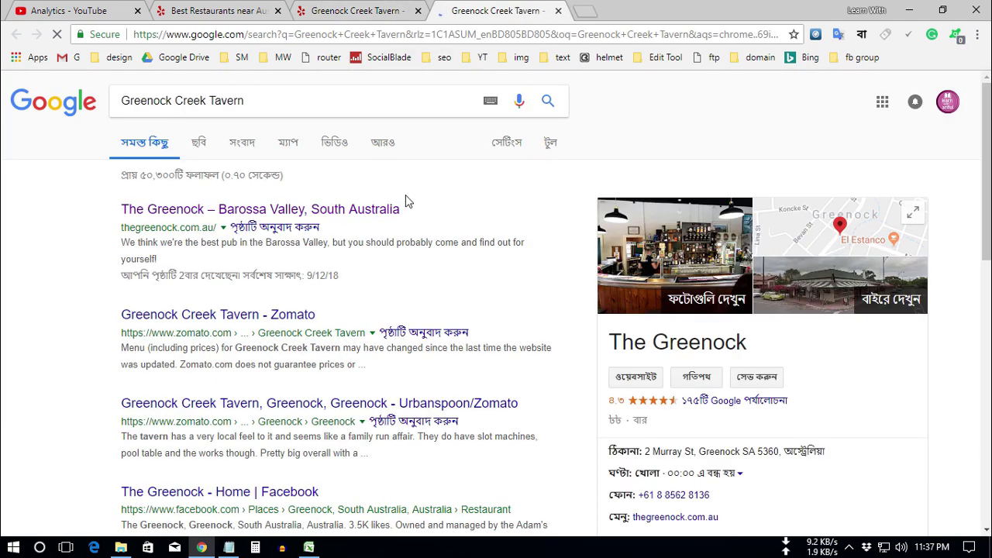
# Open The Greenock website from the Google results in a new tab, place it beside the Yelp listing, and return to that listing
pyautogui.rightClick(208, 210)
pyautogui.click(236, 222)
pyautogui.moveTo(637, 11); pyautogui.dragTo(504, 10)
pyautogui.click(361, 14)
pyautogui.scroll(-1, 4, 486)
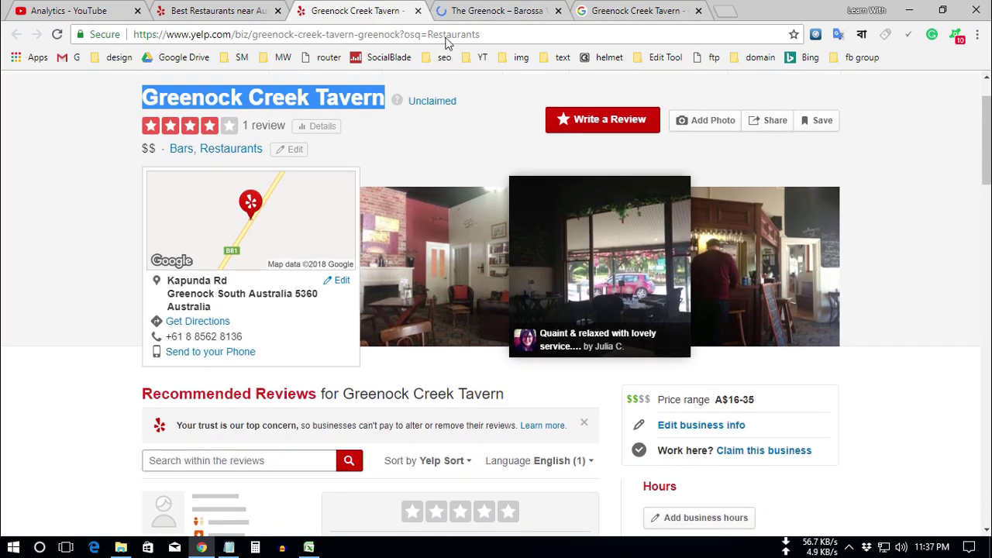
# Open the contact page of The Greenock website and bring its contact details into view
pyautogui.click(477, 5)
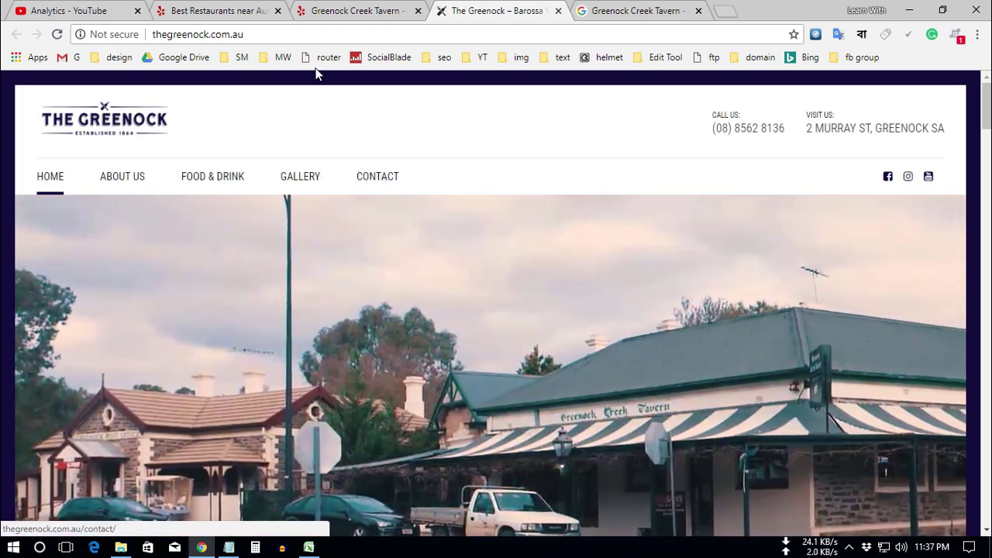
pyautogui.click(336, 13)
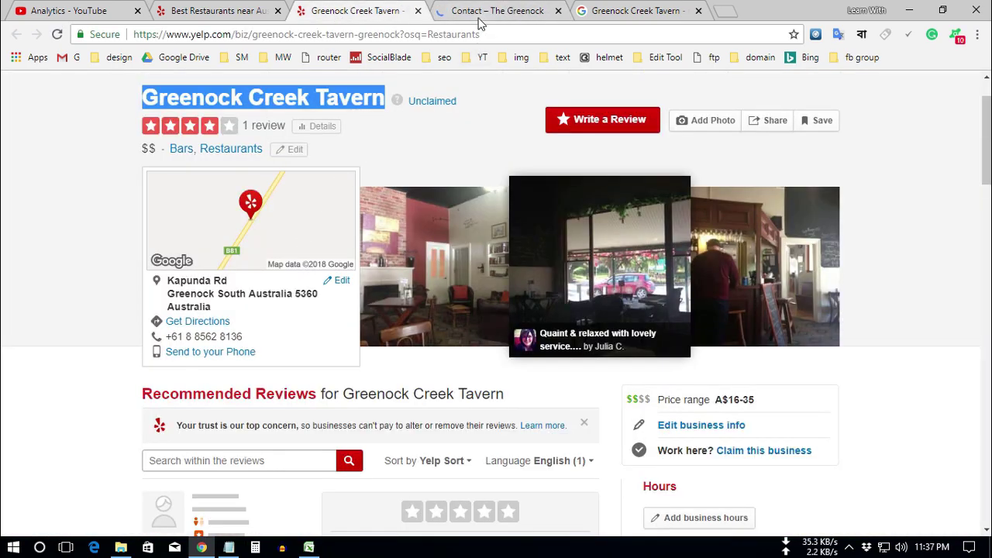
pyautogui.click(479, 16)
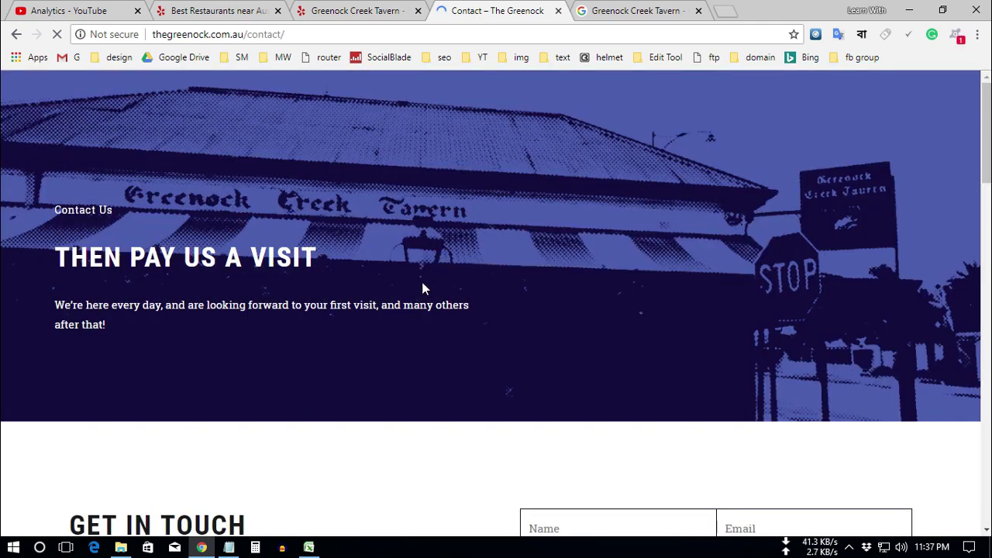
pyautogui.scroll(-5, 398, 298)
pyautogui.scroll(-1, 398, 301)
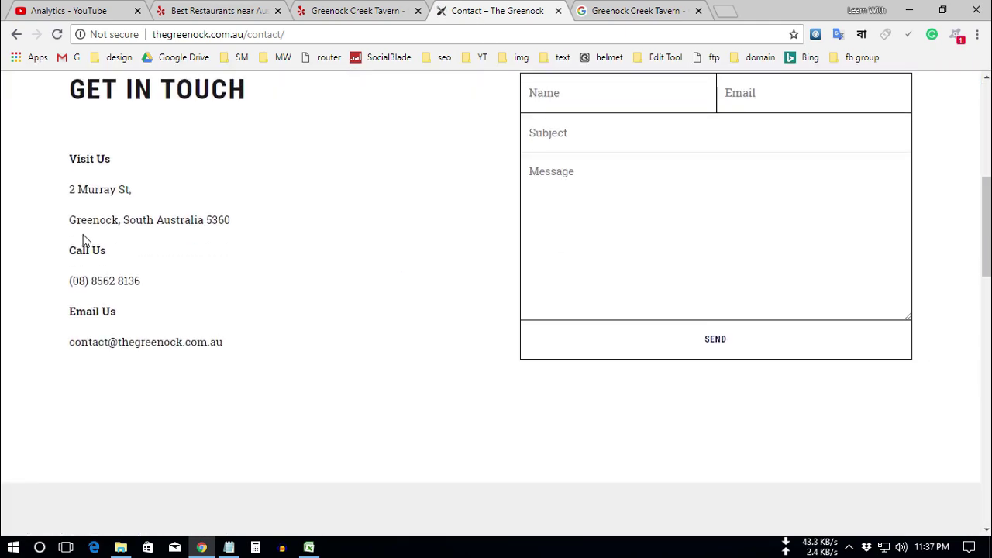
# Compare the address on The Greenock's contact page with the address on the Greenock Creek Tavern Yelp listing
pyautogui.moveTo(79, 223); pyautogui.dragTo(238, 234)
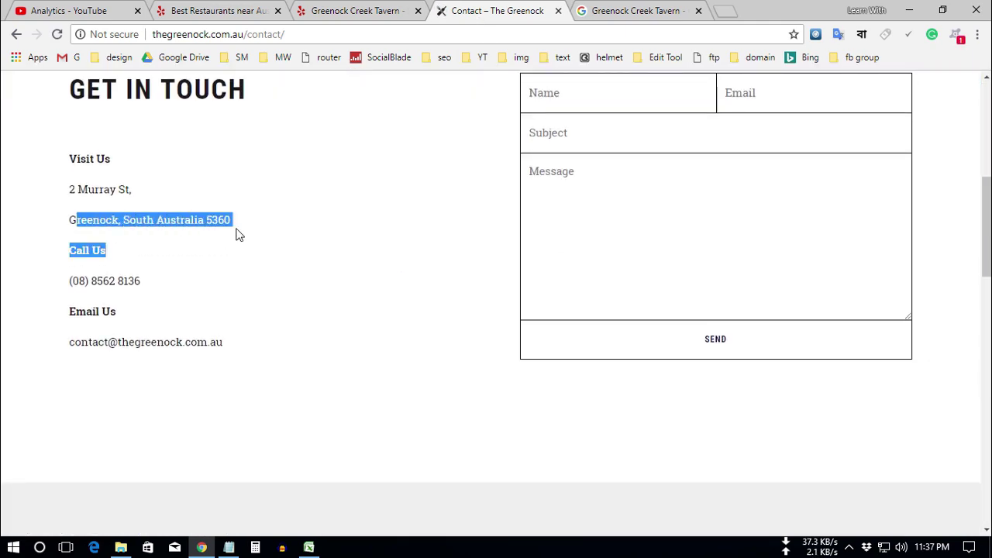
pyautogui.click(359, 13)
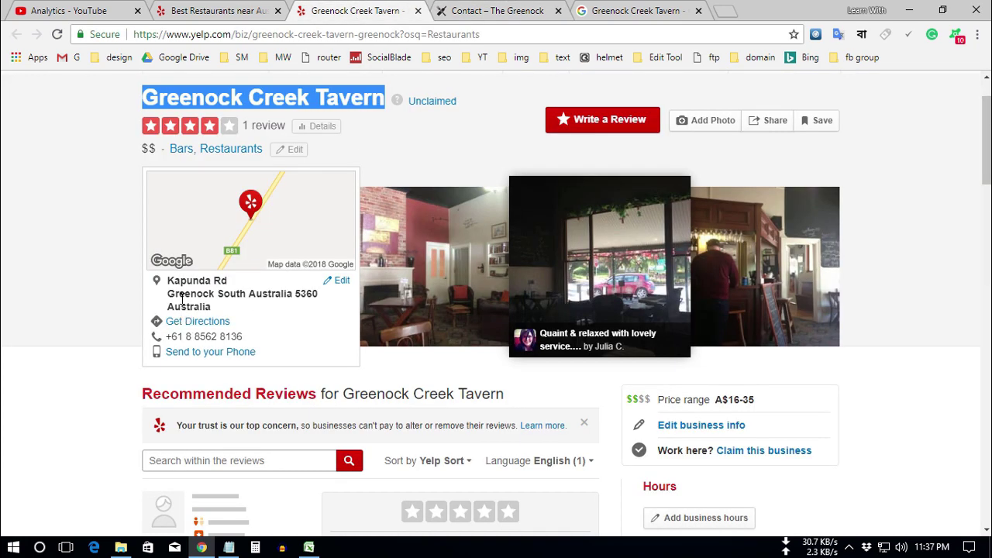
pyautogui.moveTo(181, 298); pyautogui.dragTo(309, 306)
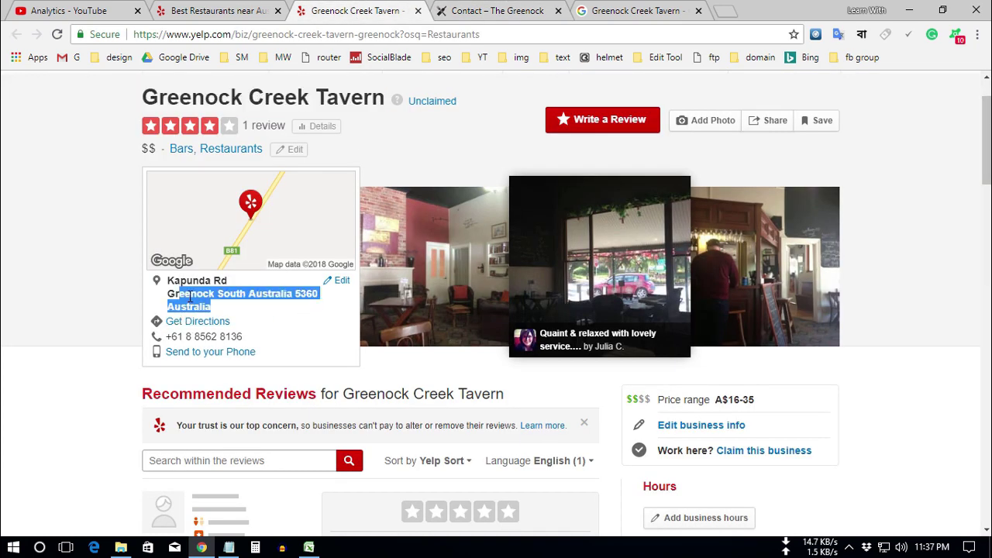
pyautogui.moveTo(190, 297); pyautogui.dragTo(190, 297)
pyautogui.click(474, 11)
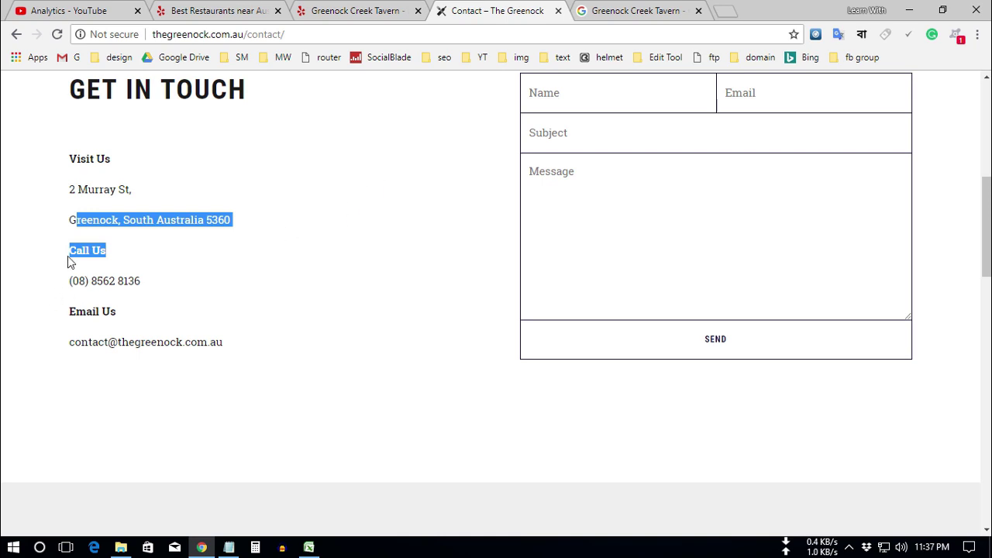
pyautogui.click(147, 224)
pyautogui.scroll(4, 174, 301)
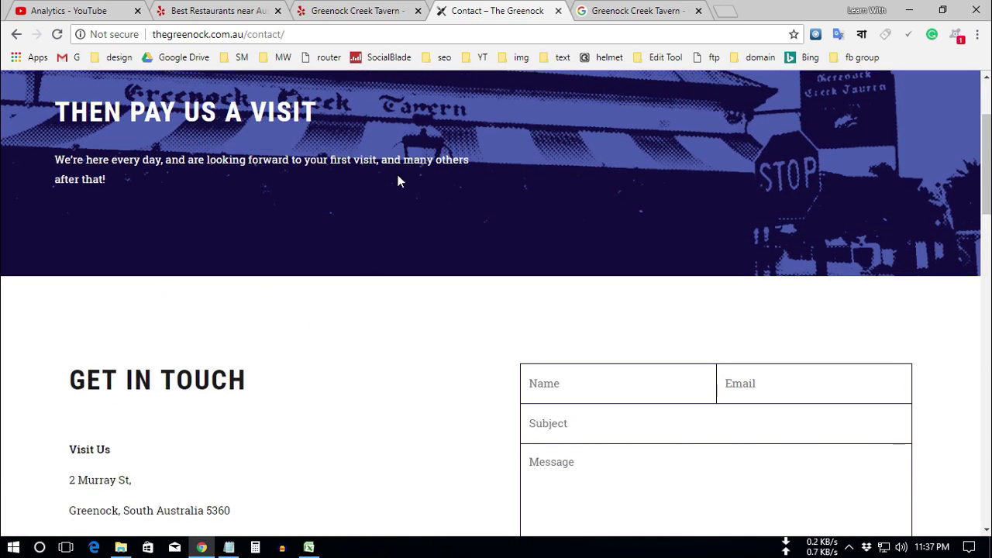
pyautogui.click(343, 20)
pyautogui.click(66, 291)
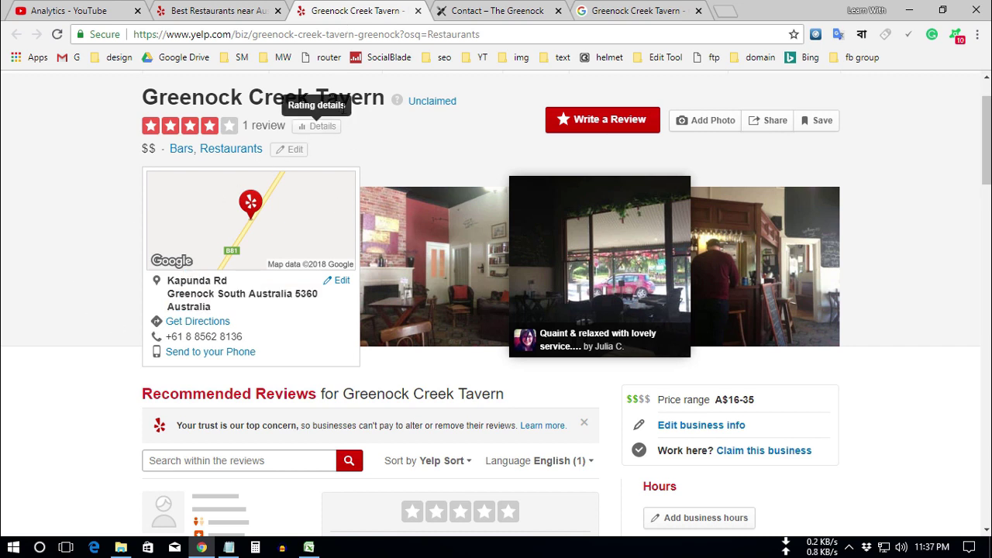
# Copy the name Greenock Creek Tavern from the Yelp listing into the Name cell A3 of the Excel sheet
pyautogui.moveTo(385, 97); pyautogui.dragTo(144, 98)
pyautogui.rightClick(147, 98)
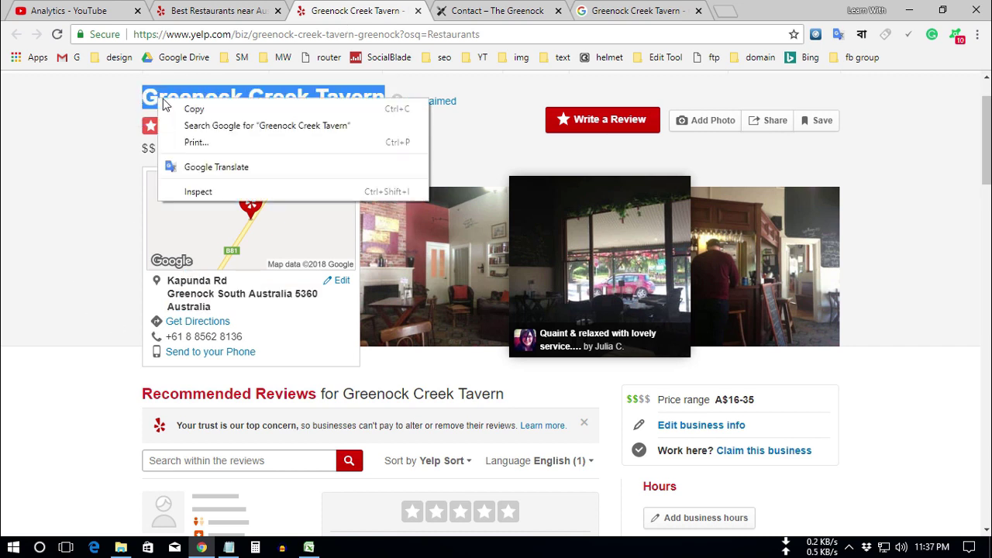
pyautogui.click(195, 106)
pyautogui.hotkey('alt', 'Tab')
pyautogui.hotkey('ctrl', 'v')
pyautogui.rightClick(87, 177)
pyautogui.click(117, 218)
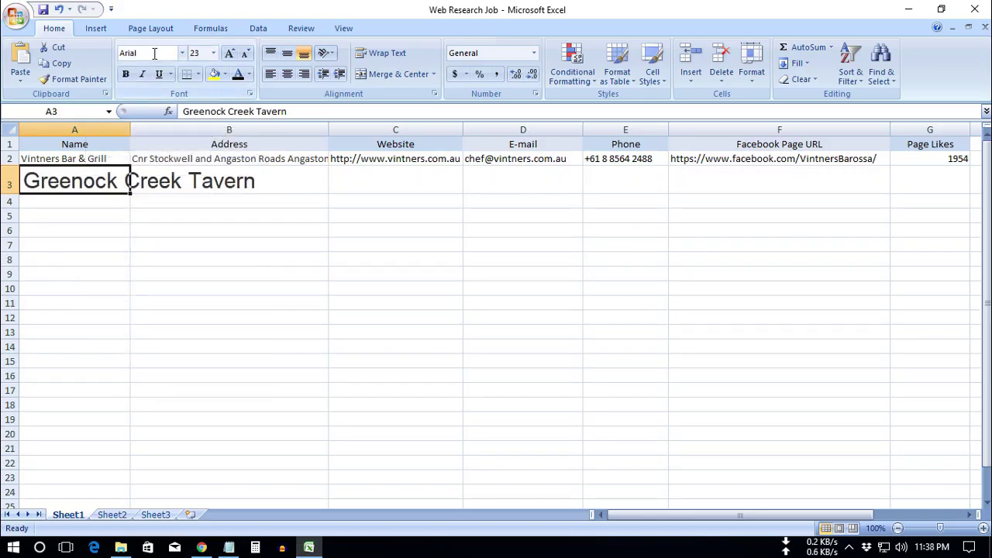
# Format the restaurant name in A3 as Calibri at size 11, and select the Address cell B3
pyautogui.click(213, 53)
pyautogui.click(200, 106)
pyautogui.click(162, 173)
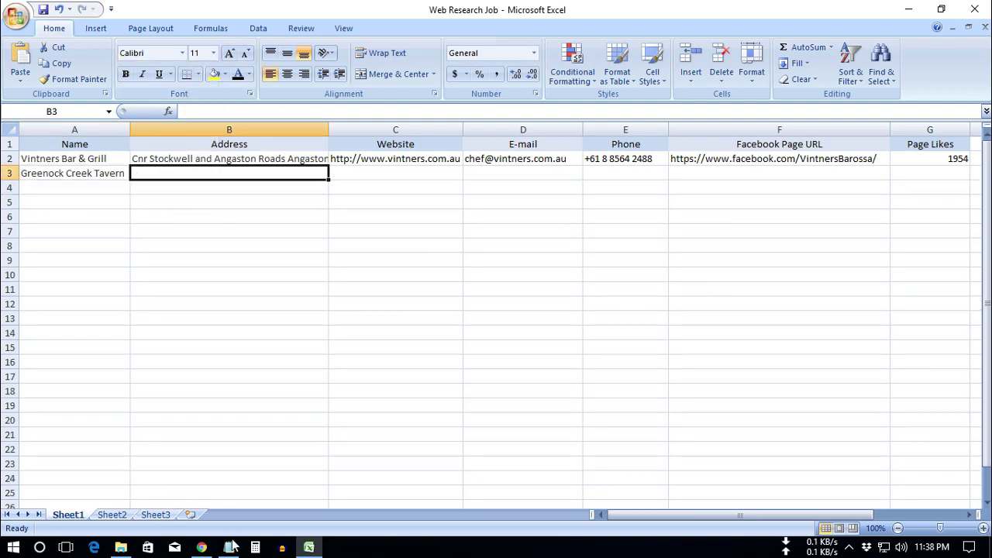
# Copy the two-line street address from the contact page of The Greenock website
pyautogui.click(201, 547)
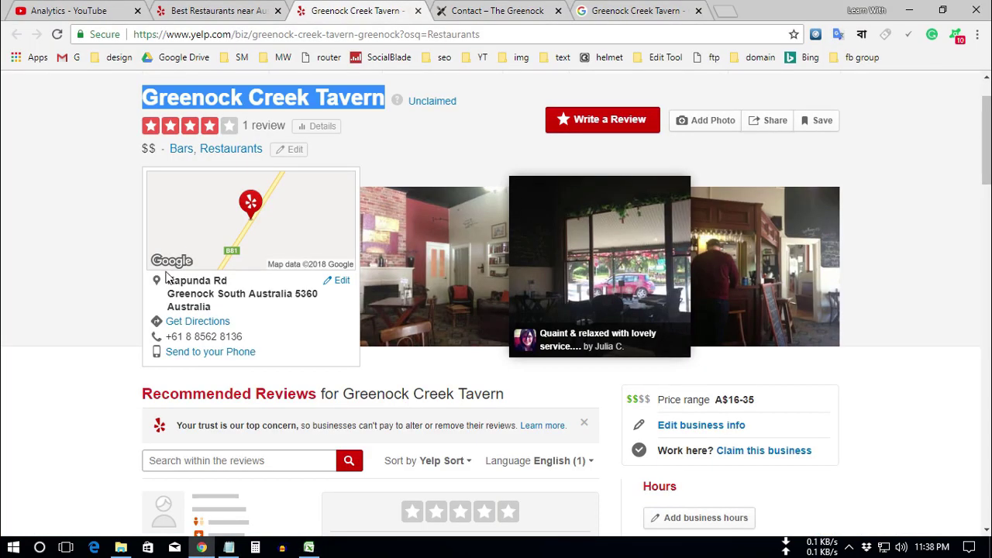
pyautogui.click(474, 11)
pyautogui.scroll(-2, 201, 410)
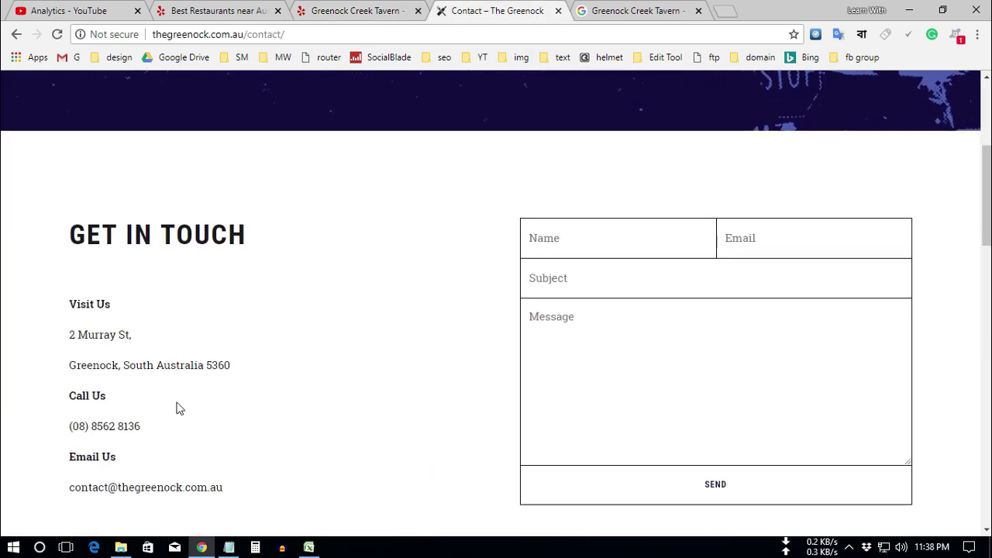
pyautogui.moveTo(235, 371); pyautogui.dragTo(63, 341)
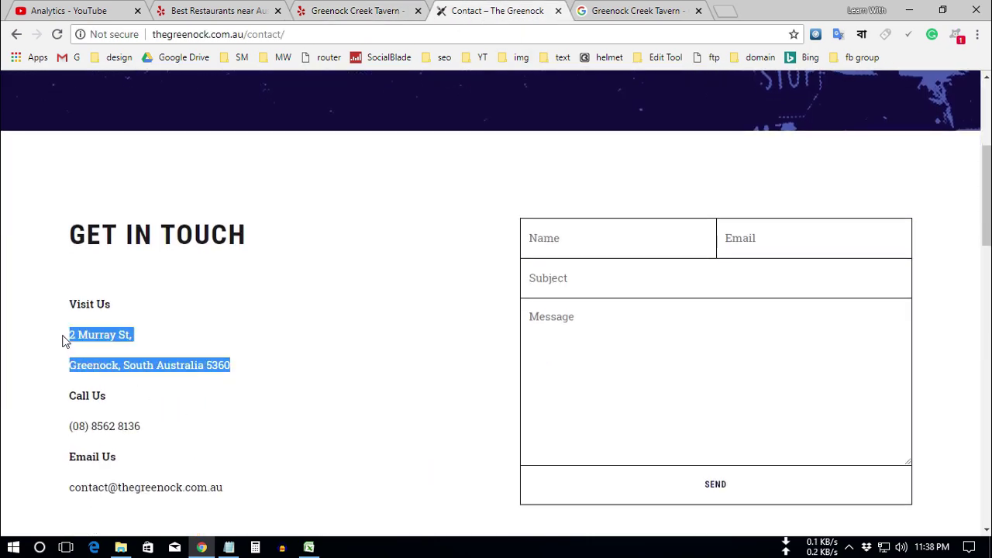
pyautogui.rightClick(90, 339)
pyautogui.click(123, 348)
# Paste the copied address into Address cell B3 of the Excel sheet as a single line, with the street before the town
pyautogui.click(309, 547)
pyautogui.click(255, 110)
pyautogui.hotkey('ctrl', 'v')
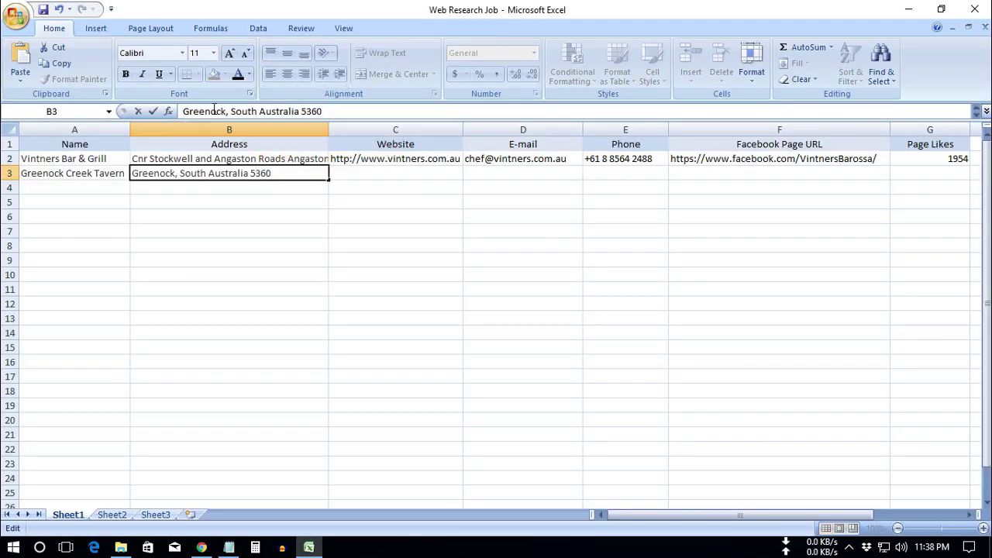
pyautogui.press('Home')
pyautogui.hotkey('ctrl', 'v')
pyautogui.click(372, 174)
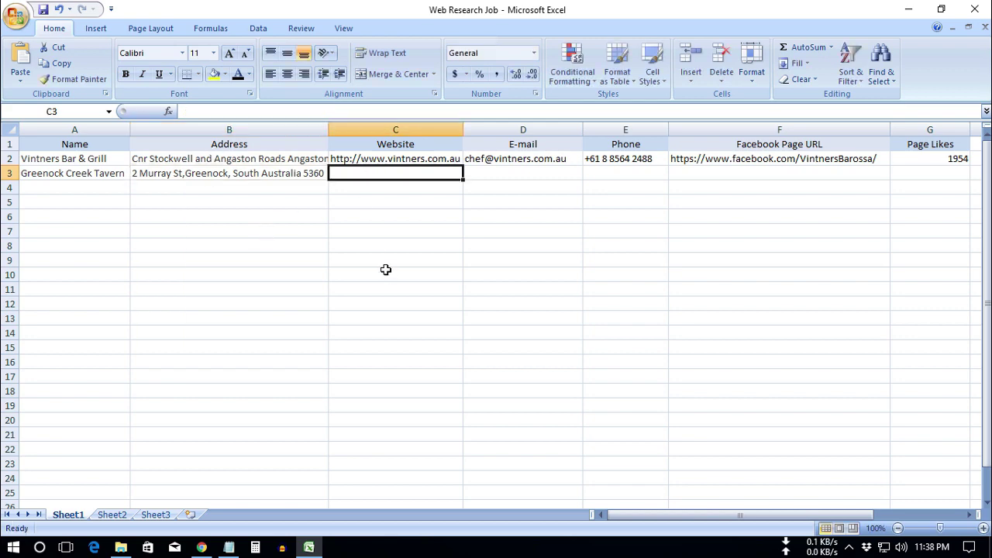
# Copy the domain thegreenock.com.au from the browser's address into Website cell C3 of the Excel sheet
pyautogui.click(202, 547)
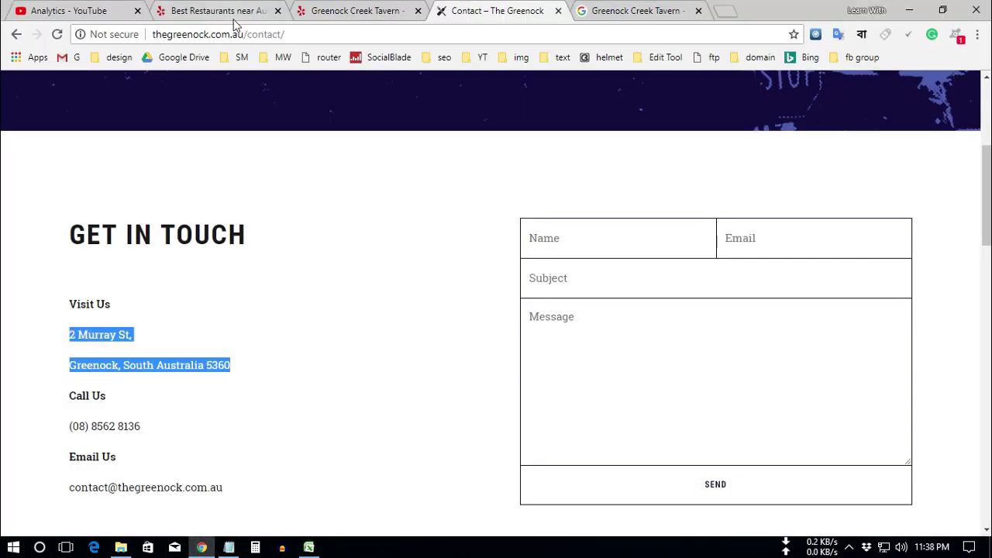
pyautogui.doubleClick(183, 35)
pyautogui.hotkey('ctrl', 'c')
pyautogui.click(309, 548)
pyautogui.hotkey('ctrl', 'v')
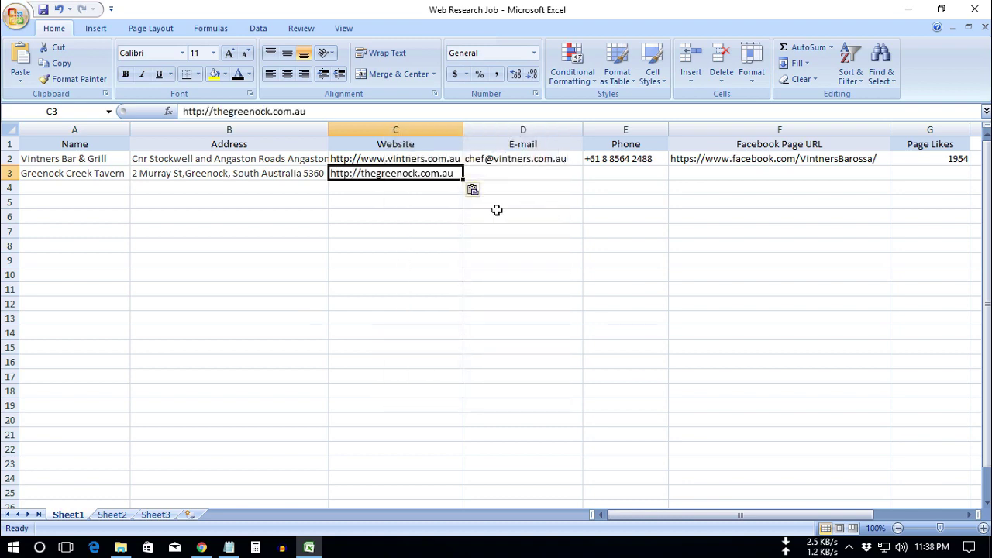
# Copy the e-mail address from The Greenock's contact page into E-mail cell D3 of the Excel sheet and widen column D to fit it
pyautogui.press('Tab')
pyautogui.click(202, 547)
pyautogui.scroll(-2, 479, 388)
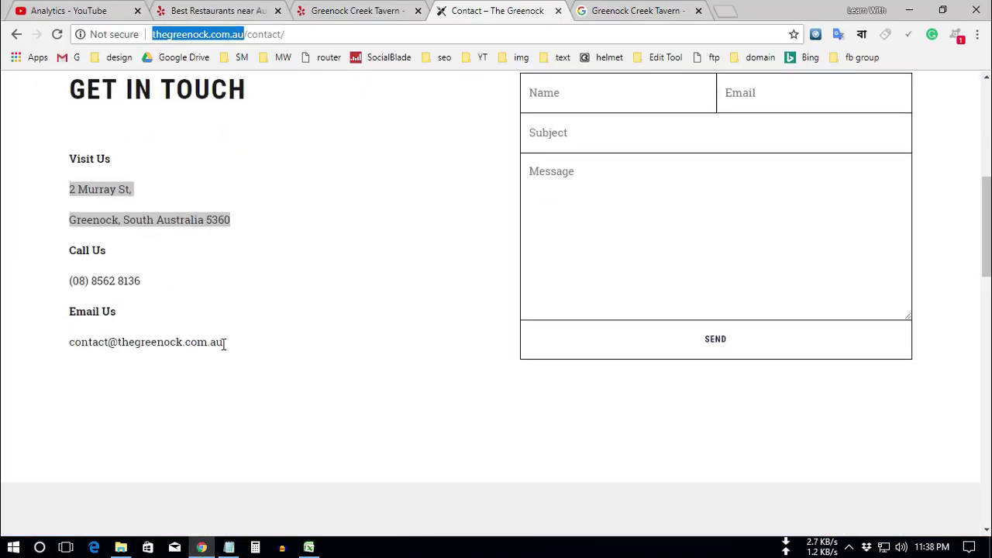
pyautogui.moveTo(225, 342); pyautogui.dragTo(69, 341)
pyautogui.hotkey('ctrl', 'c')
pyautogui.click(309, 548)
pyautogui.rightClick(496, 173)
pyautogui.click(525, 204)
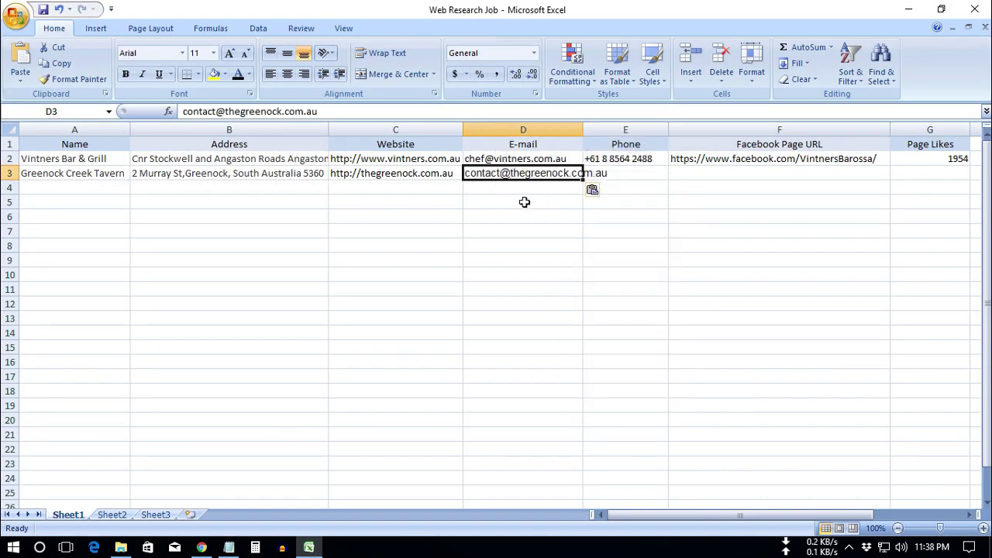
pyautogui.moveTo(583, 130); pyautogui.dragTo(610, 129)
# Copy the phone number from The Greenock's contact page into Phone cell E3 of the Excel sheet
pyautogui.press('Tab')
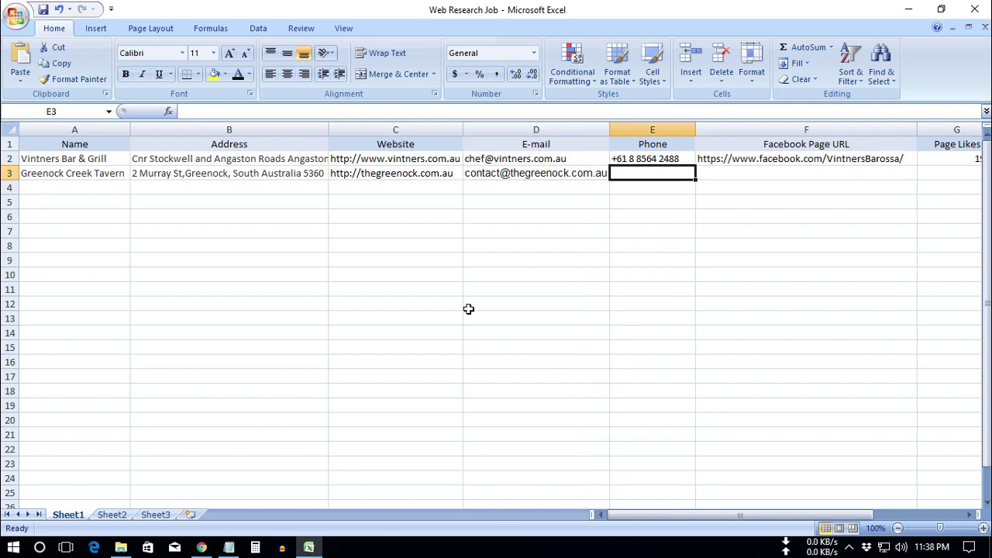
pyautogui.click(201, 548)
pyautogui.scroll(2, 222, 381)
pyautogui.moveTo(141, 426); pyautogui.dragTo(69, 426)
pyautogui.rightClick(83, 427)
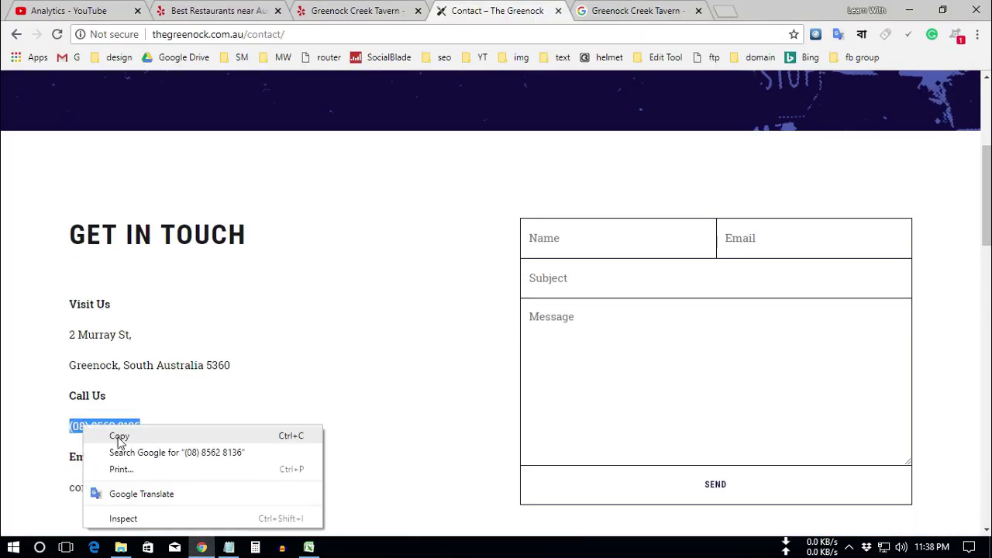
pyautogui.click(118, 436)
pyautogui.click(308, 547)
pyautogui.rightClick(647, 167)
pyautogui.click(672, 214)
pyautogui.click(202, 547)
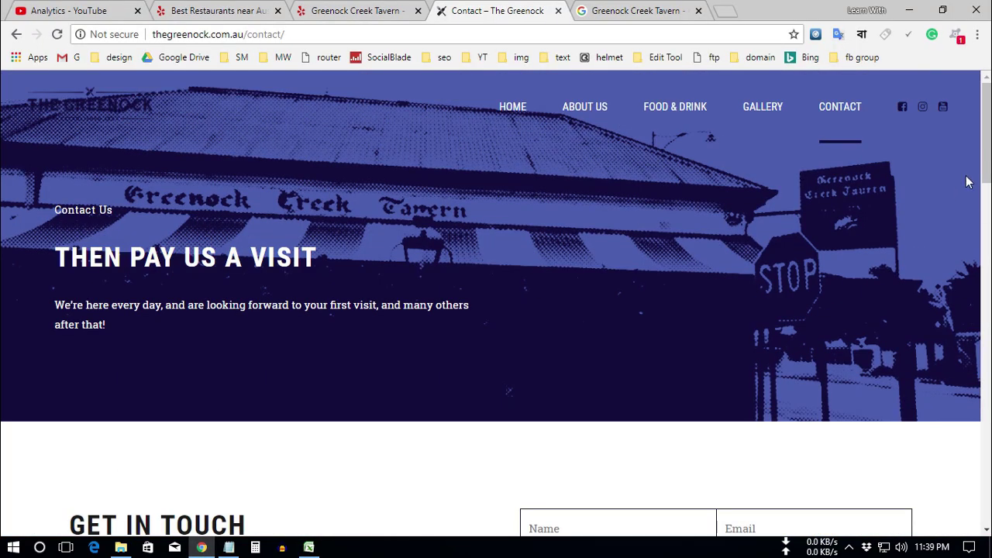
pyautogui.click(902, 106)
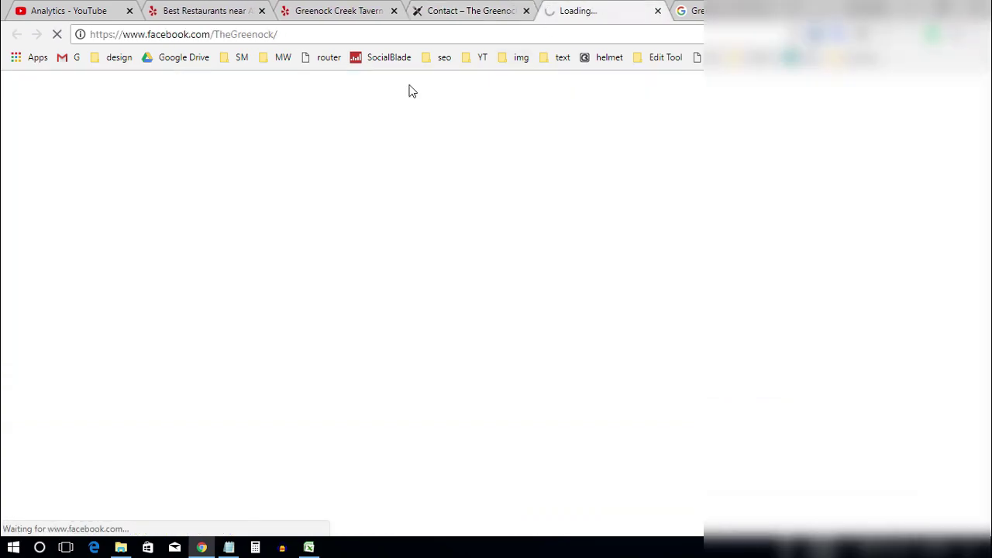
pyautogui.click(289, 34)
pyautogui.rightClick(289, 34)
pyautogui.click(321, 90)
pyautogui.click(309, 548)
pyautogui.rightClick(729, 173)
pyautogui.click(760, 204)
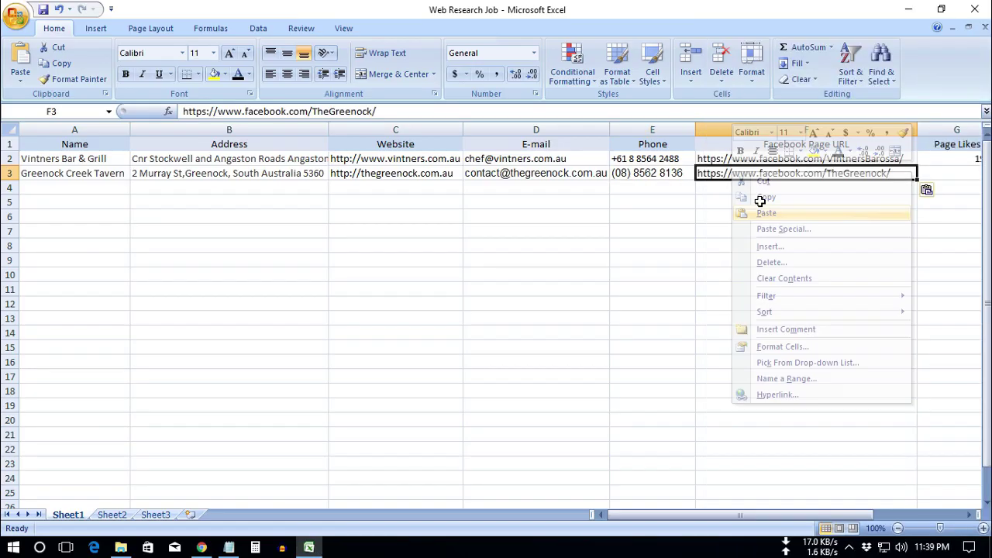
# Look up the like count on The Greenock's Facebook page and enter 3568 in Page Likes cell G3 of the Excel sheet
pyautogui.click(201, 548)
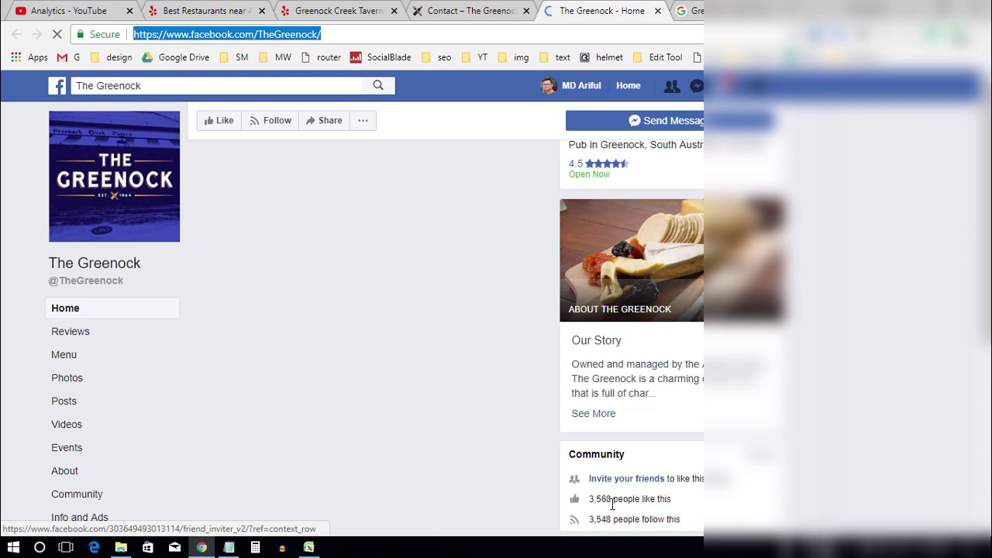
pyautogui.hotkey('alt', 'Tab')
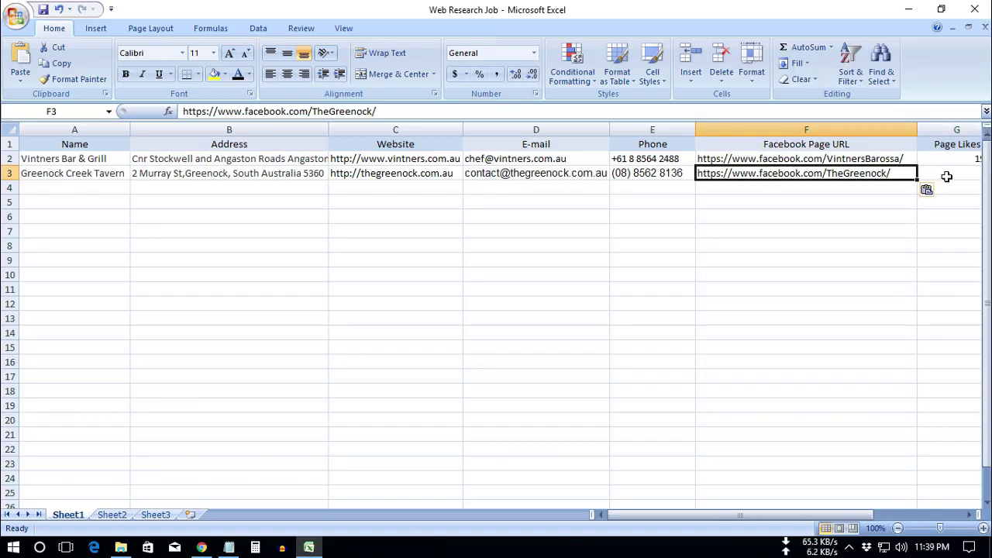
pyautogui.click(947, 176)
pyautogui.write('3568')
pyautogui.moveTo(620, 515); pyautogui.dragTo(609, 524)
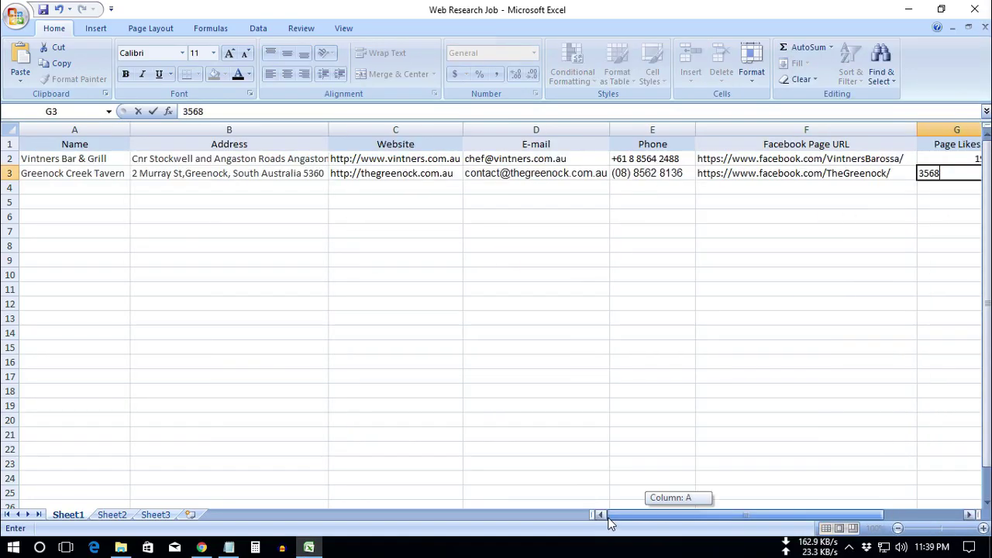
pyautogui.click(71, 190)
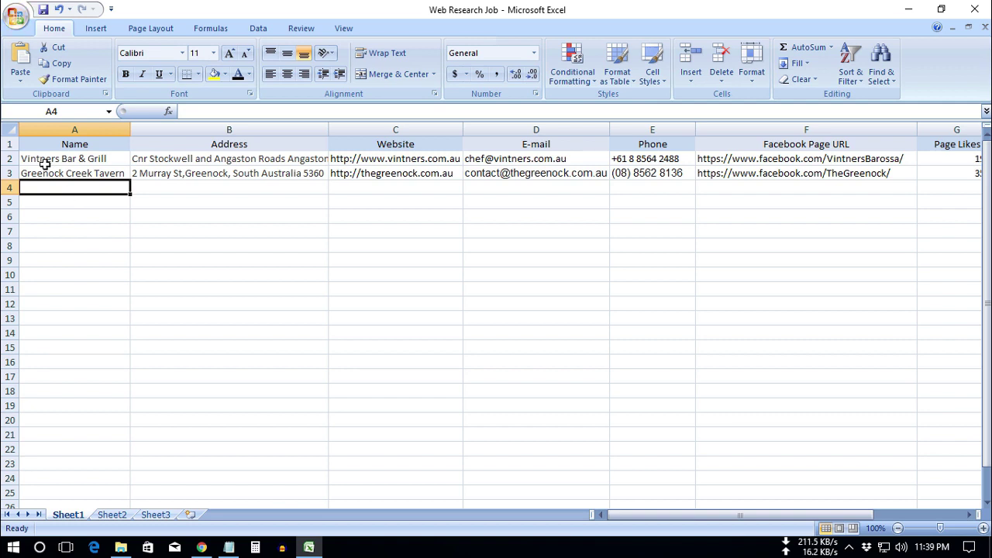
pyautogui.moveTo(43, 158); pyautogui.dragTo(761, 426)
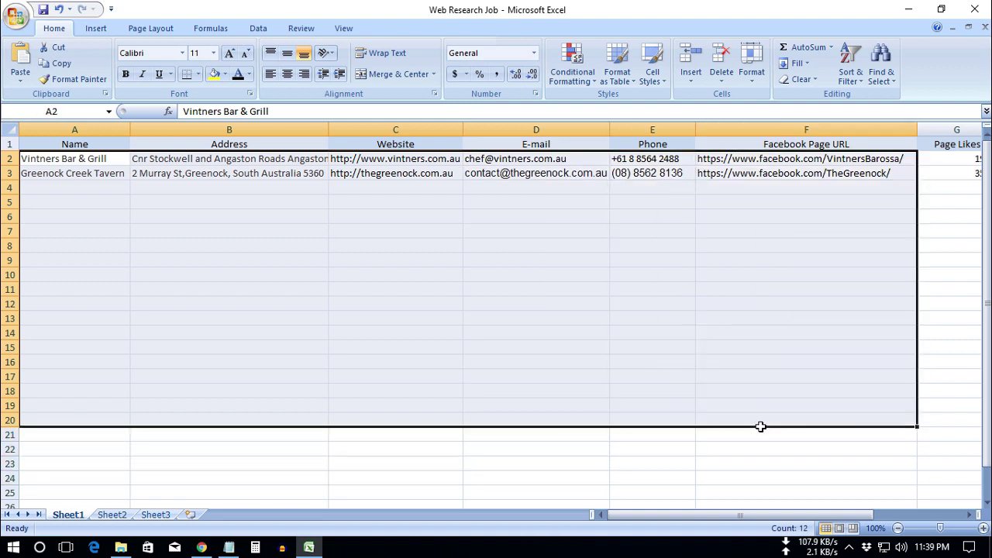
pyautogui.click(527, 464)
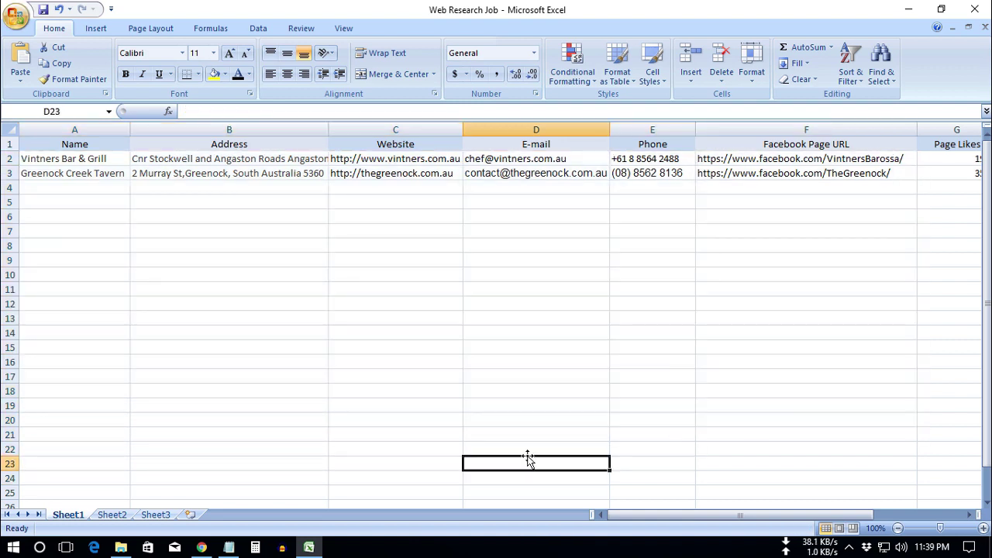